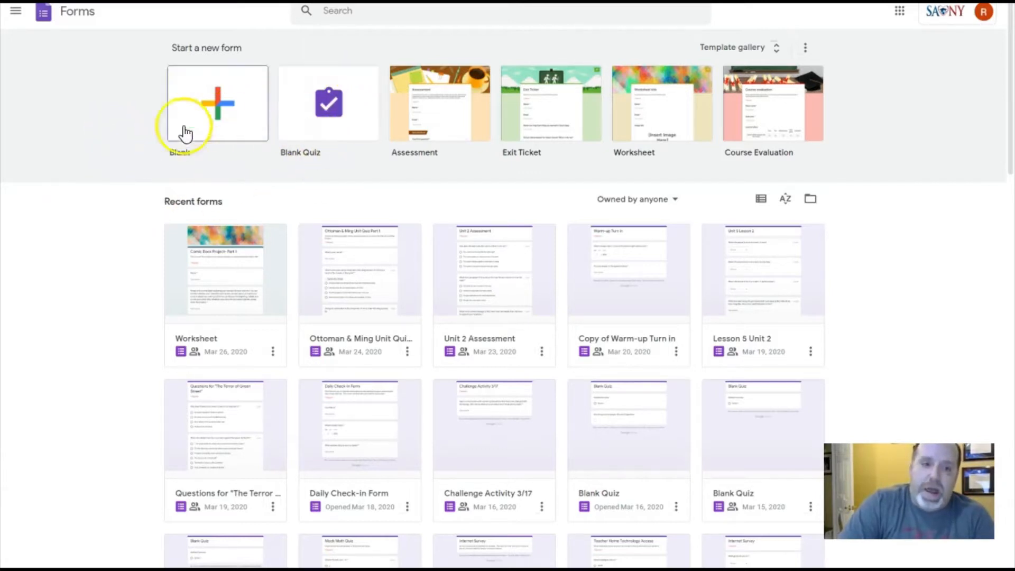
Step: Create a new blank quiz and set it to collect email addresses and limit respondents to 1 response
{"action": "left_click", "coordinate": [321, 100]}
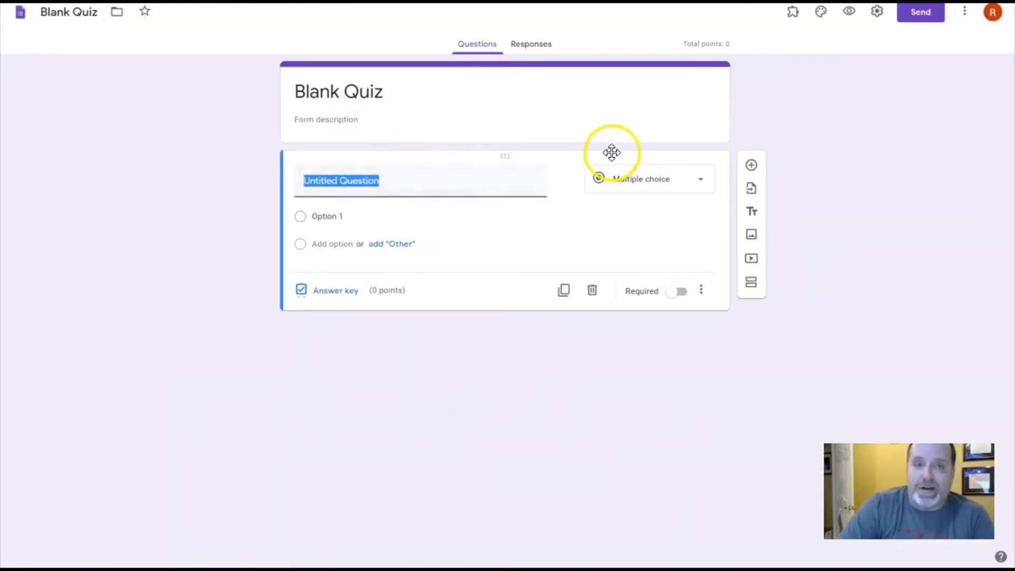
{"action": "left_click", "coordinate": [875, 13]}
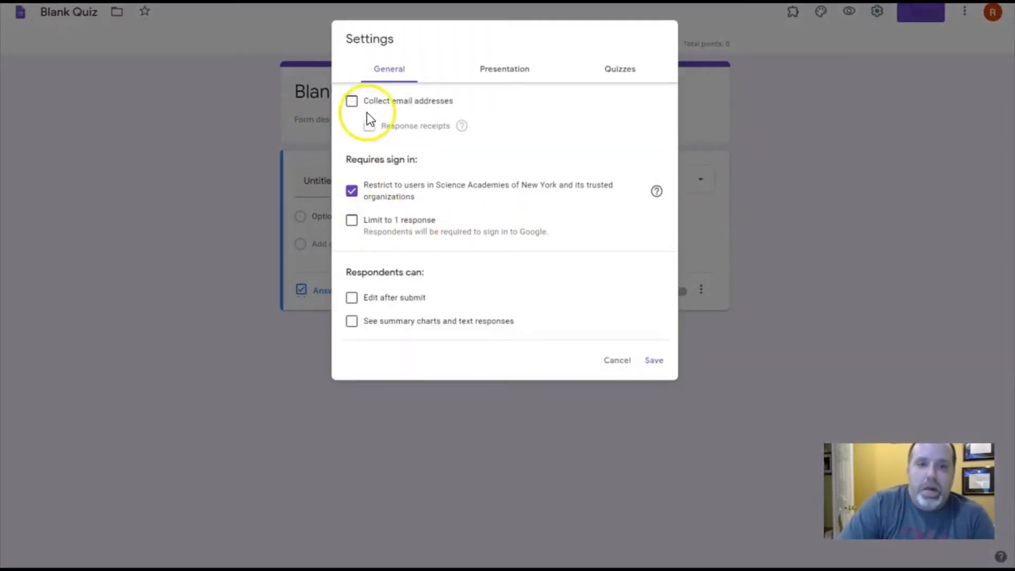
{"action": "left_click", "coordinate": [352, 102]}
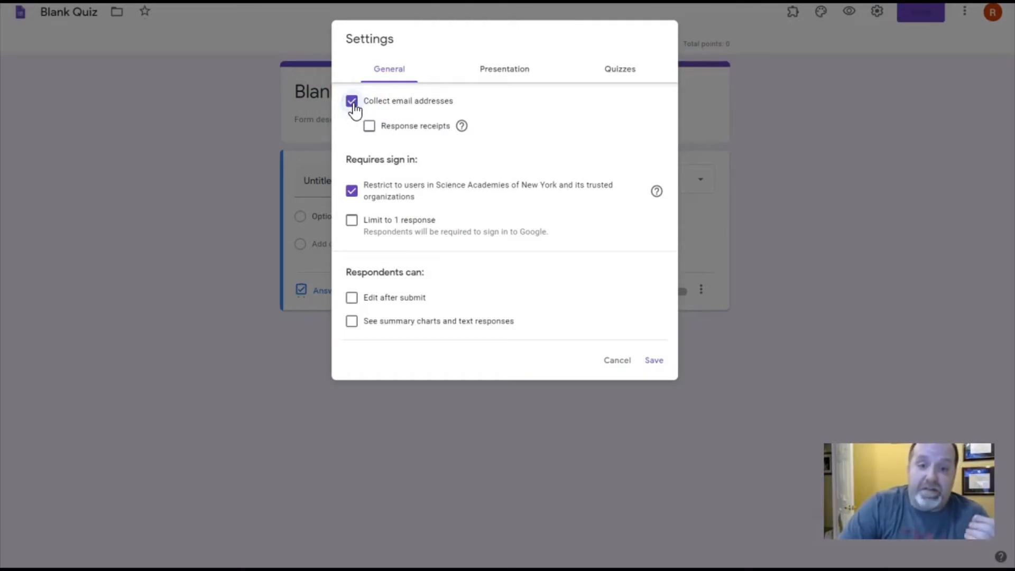
{"action": "left_click", "coordinate": [353, 221]}
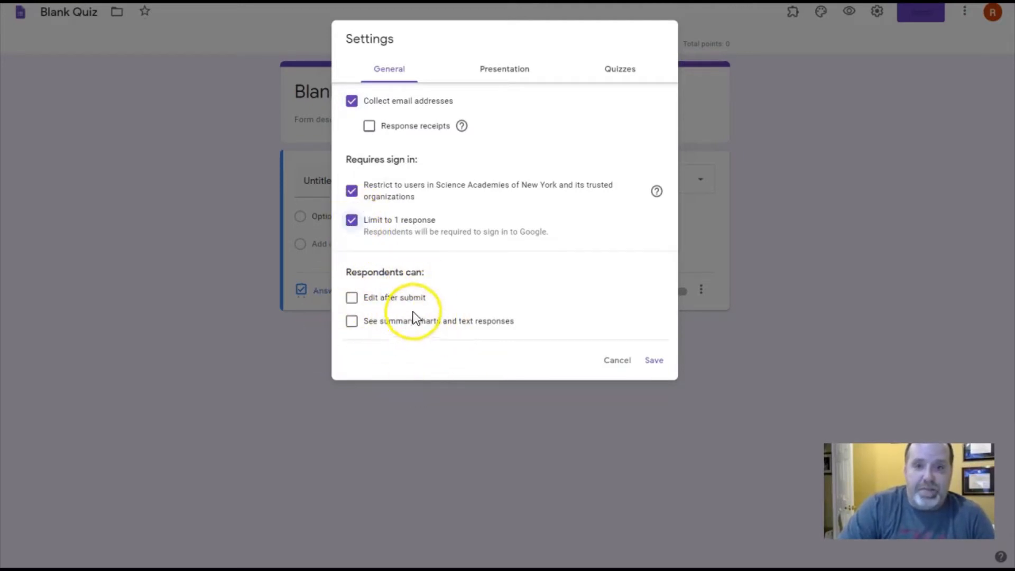
Step: Enable the progress bar, set grades to release later after manual review, and save the quiz settings
{"action": "left_click", "coordinate": [484, 66]}
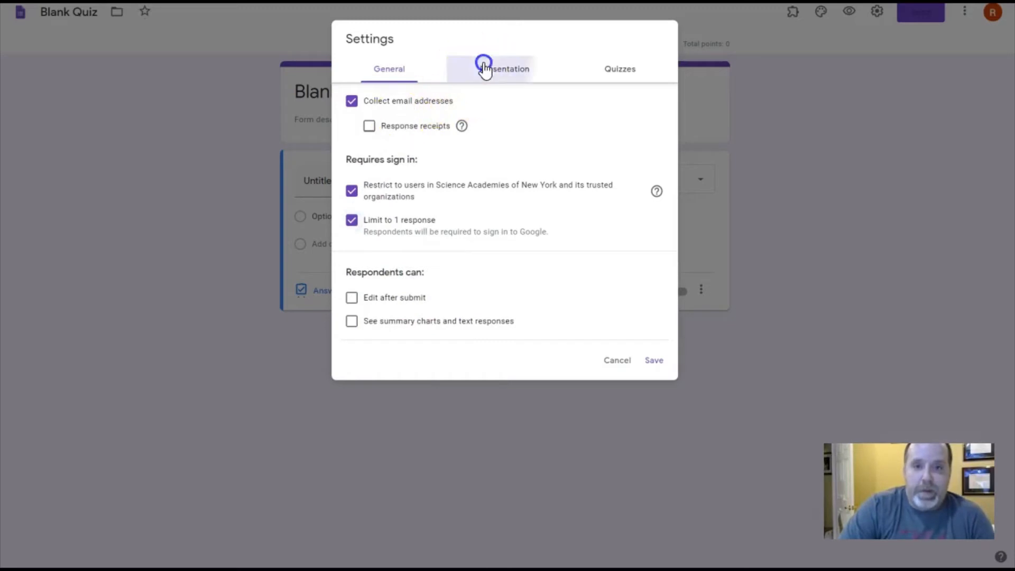
{"action": "left_click", "coordinate": [352, 102]}
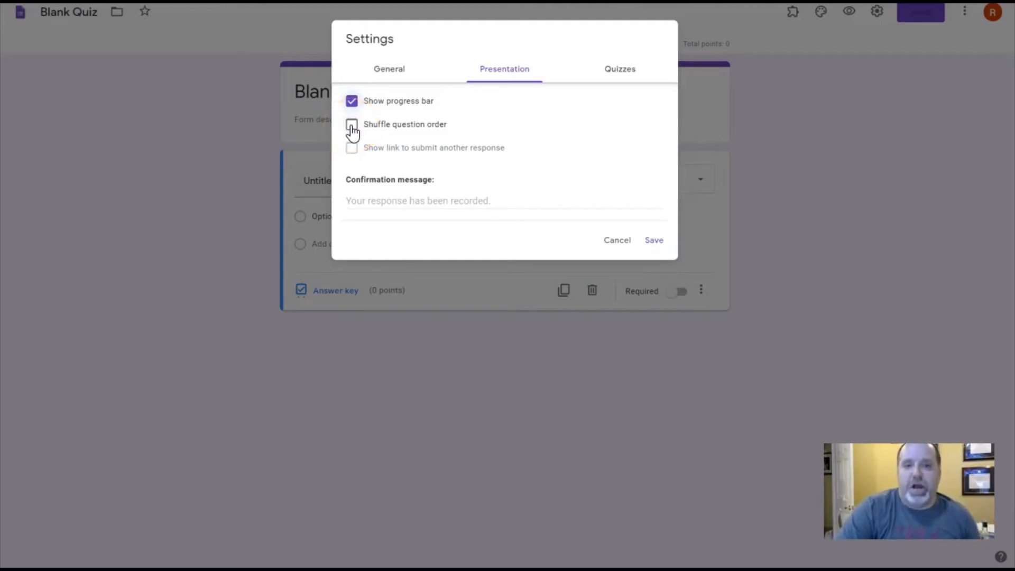
{"action": "left_click", "coordinate": [621, 70]}
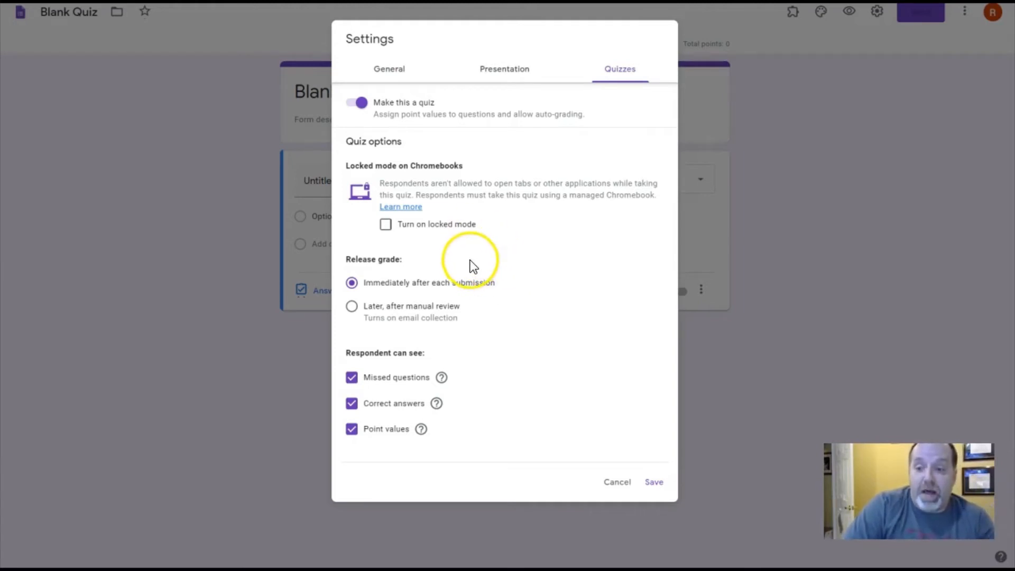
{"action": "left_click", "coordinate": [351, 306]}
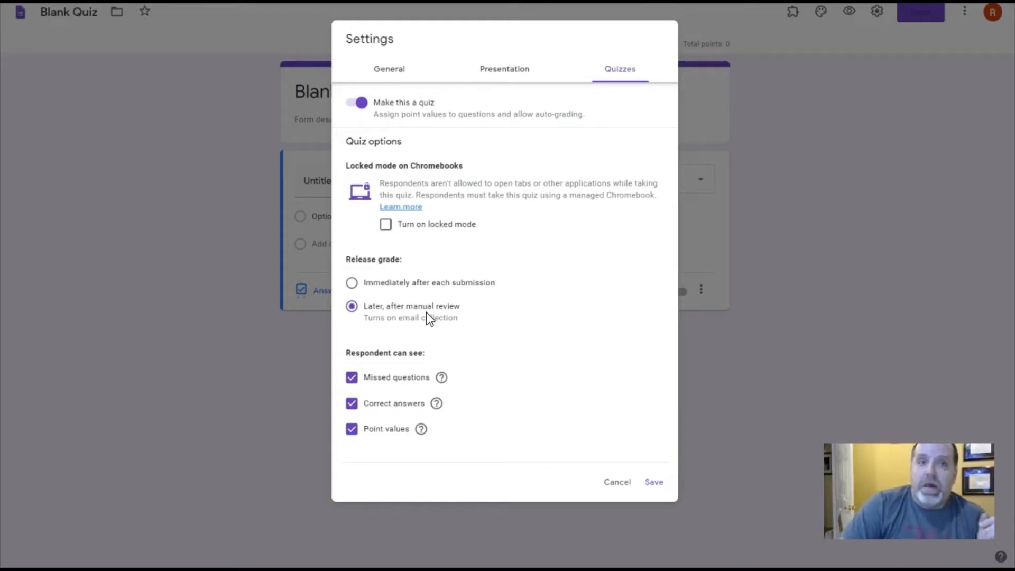
{"action": "left_click", "coordinate": [389, 284]}
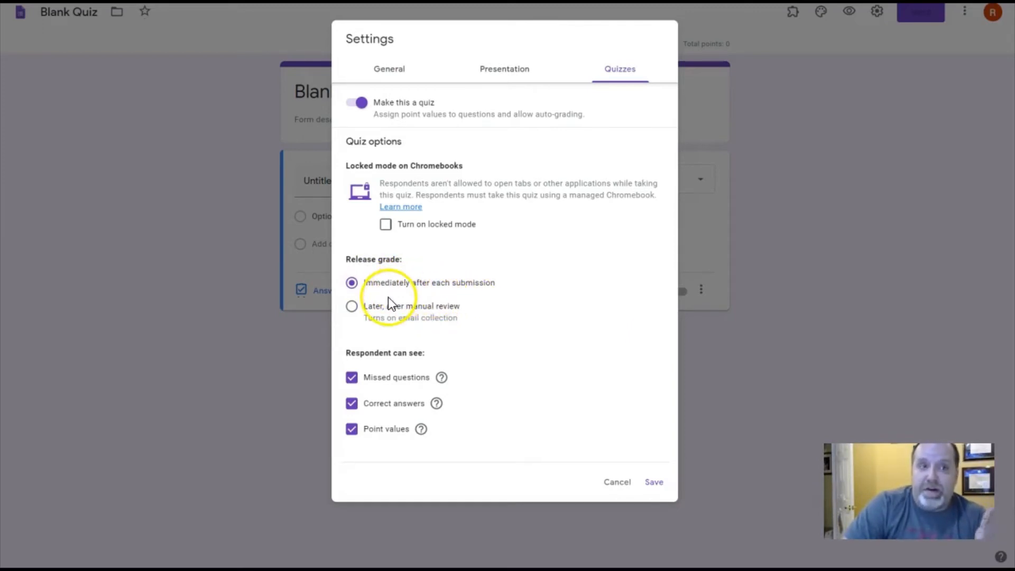
{"action": "left_click", "coordinate": [351, 306]}
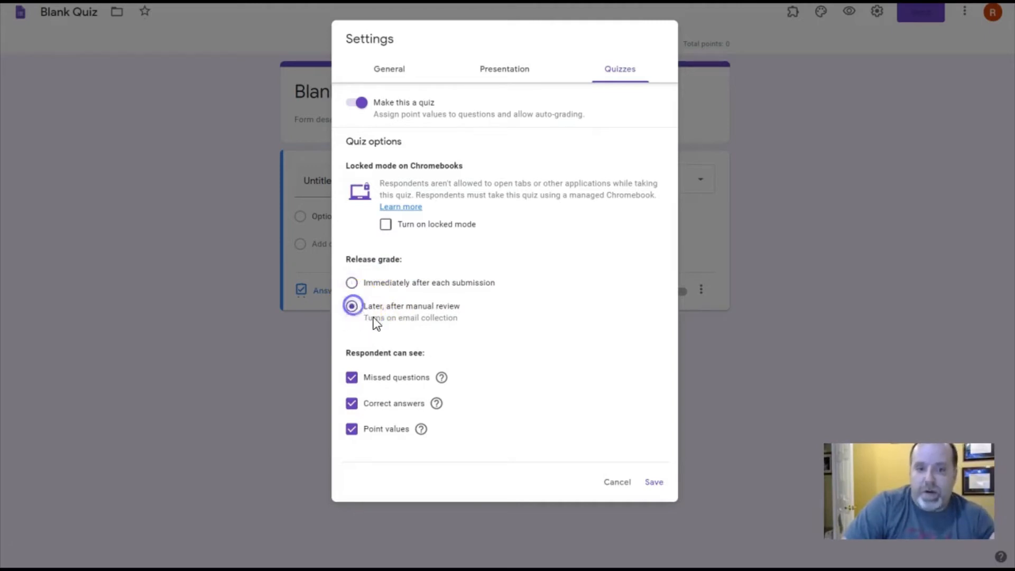
{"action": "left_click", "coordinate": [650, 484]}
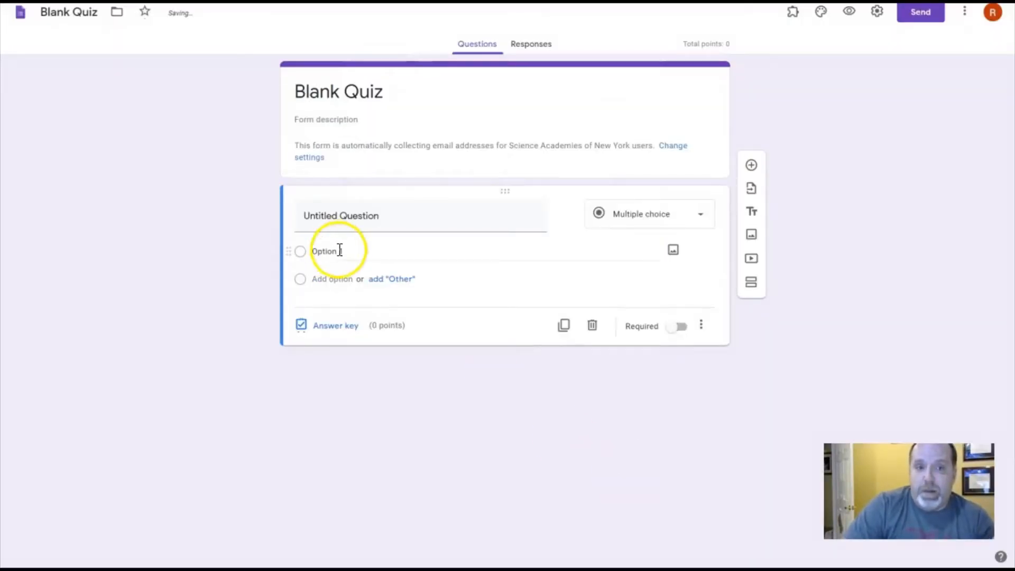
Step: Replace the untitled question's text with "What is 4 + 4?"
{"action": "left_click", "coordinate": [470, 228]}
{"action": "left_click", "coordinate": [379, 96]}
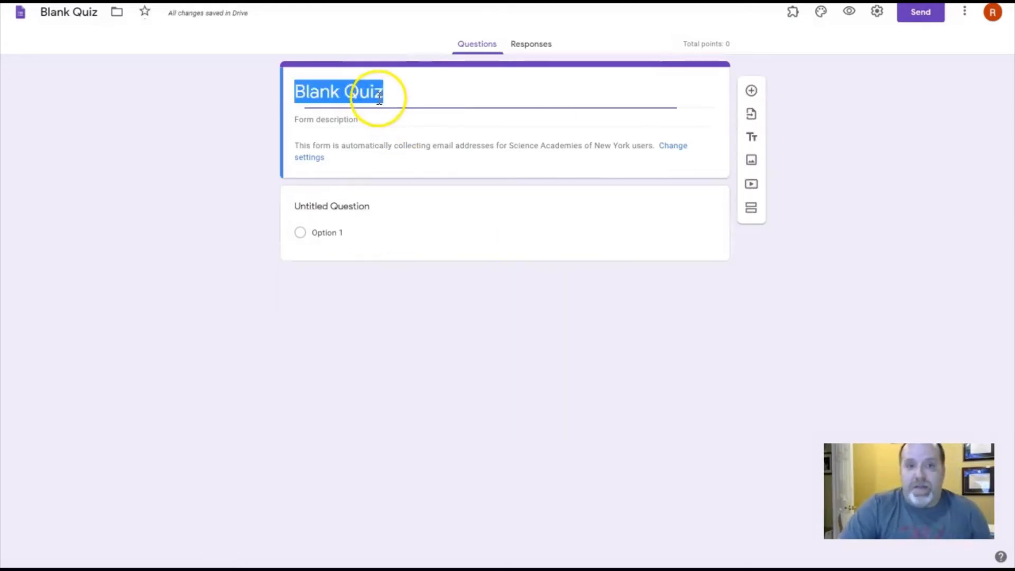
{"action": "left_click", "coordinate": [370, 208]}
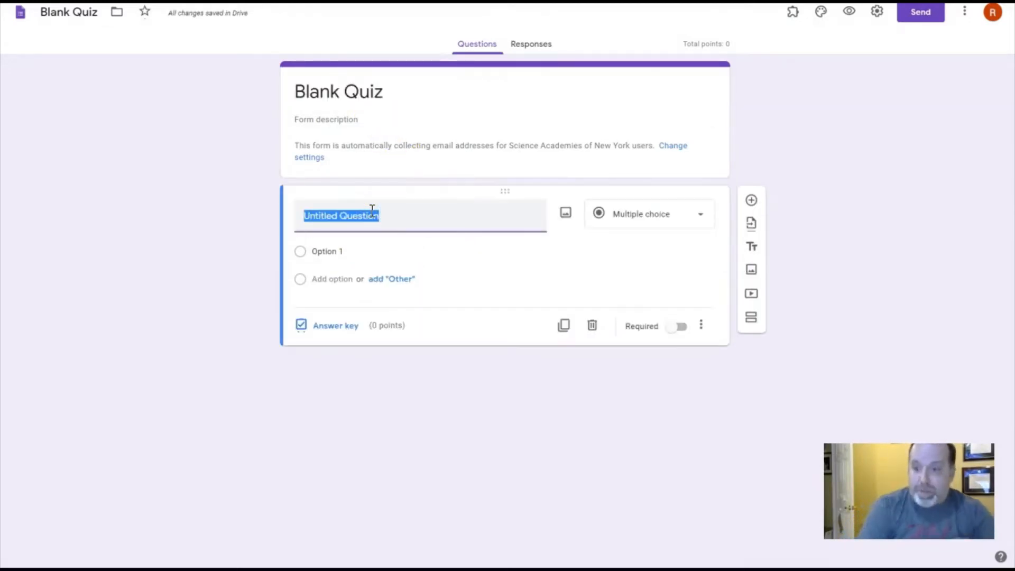
{"action": "type", "text": "What is 4 + 4"}
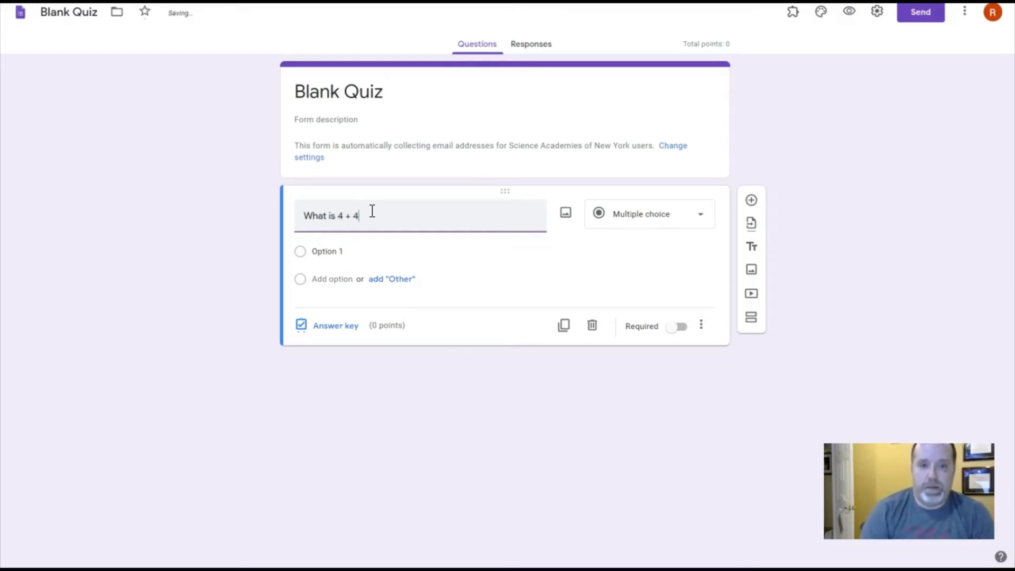
Step: Give the 4 + 4 question four multiple-choice options: 12, 16, 8 and 6
{"action": "left_click", "coordinate": [351, 250]}
{"action": "type", "text": "12"}
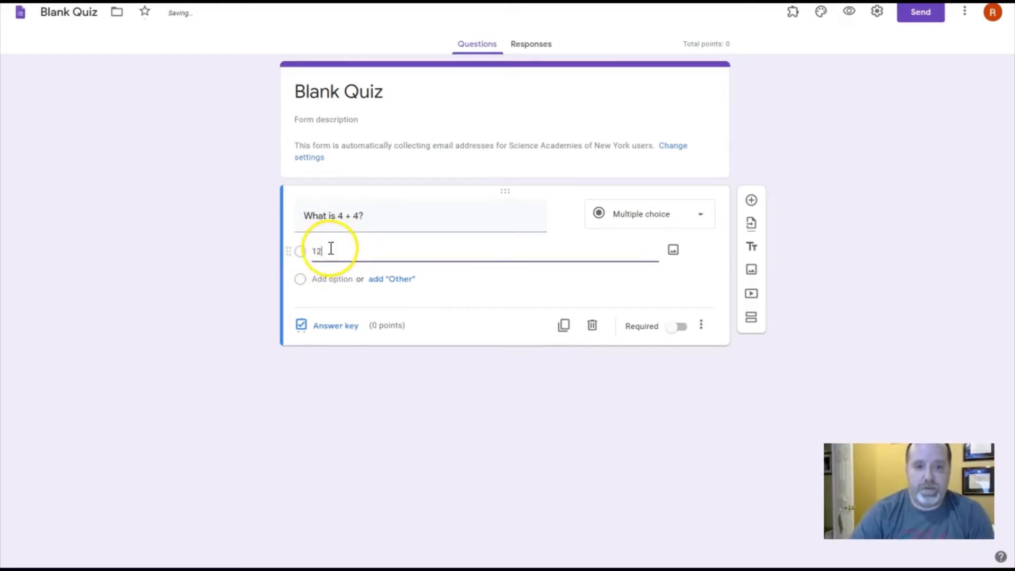
{"action": "left_click", "coordinate": [329, 277]}
{"action": "type", "text": "15"}
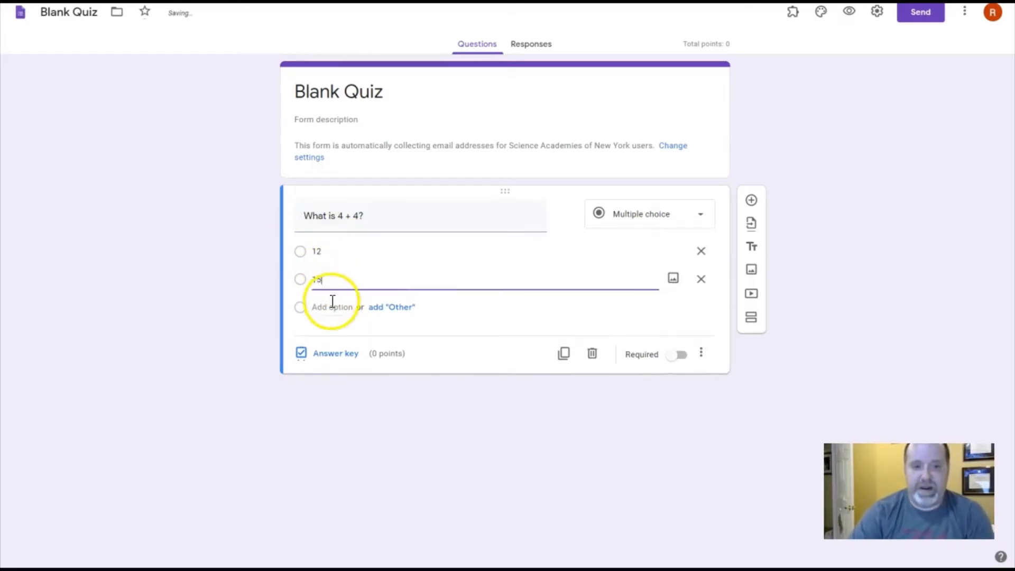
{"action": "type", "text": "1"}
{"action": "left_click", "coordinate": [344, 306]}
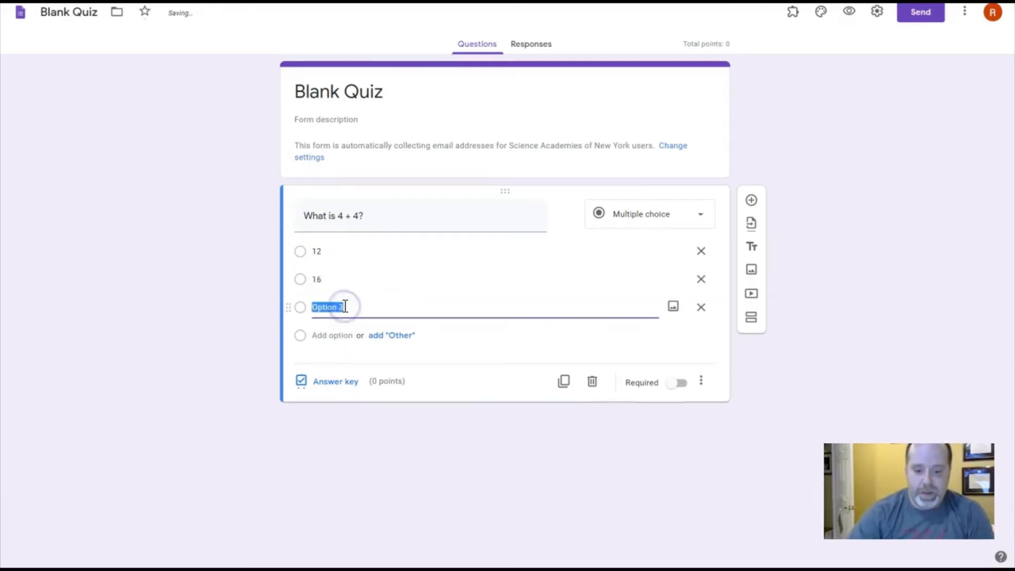
{"action": "type", "text": "8"}
{"action": "left_click", "coordinate": [328, 335]}
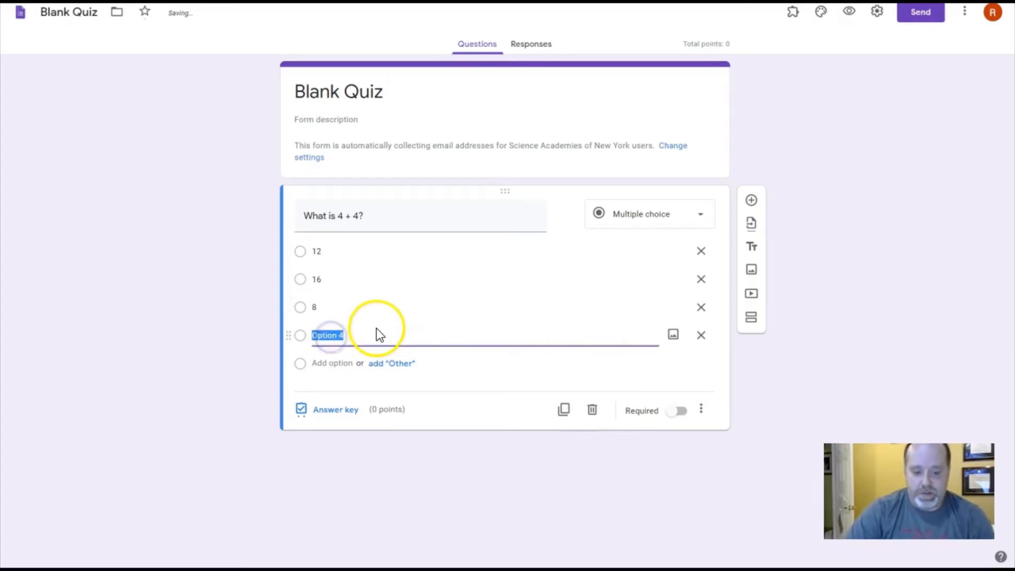
{"action": "type", "text": "6"}
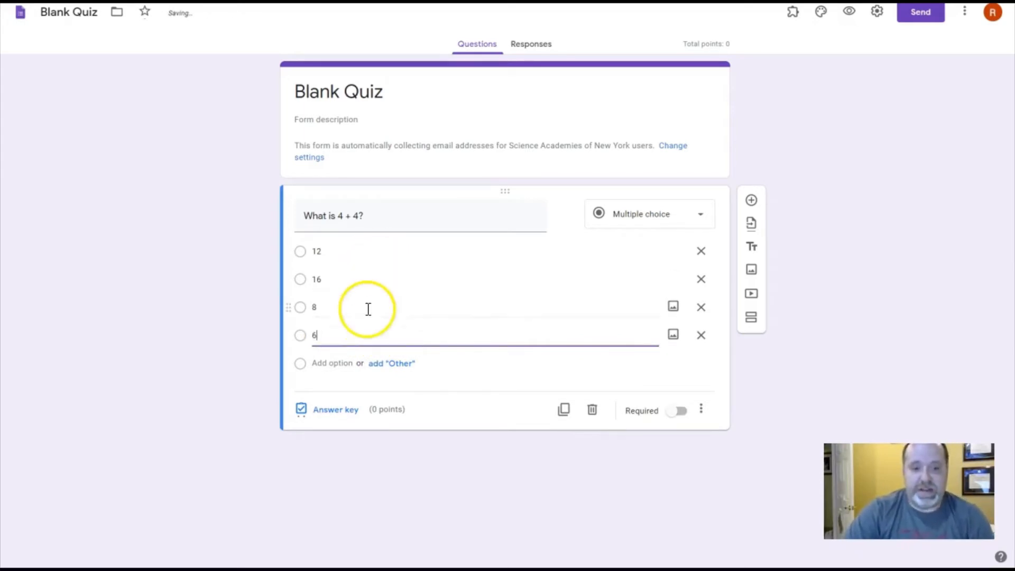
Step: Mark 8 as the correct answer to the 4 + 4 question and make the question required
{"action": "left_click", "coordinate": [338, 410]}
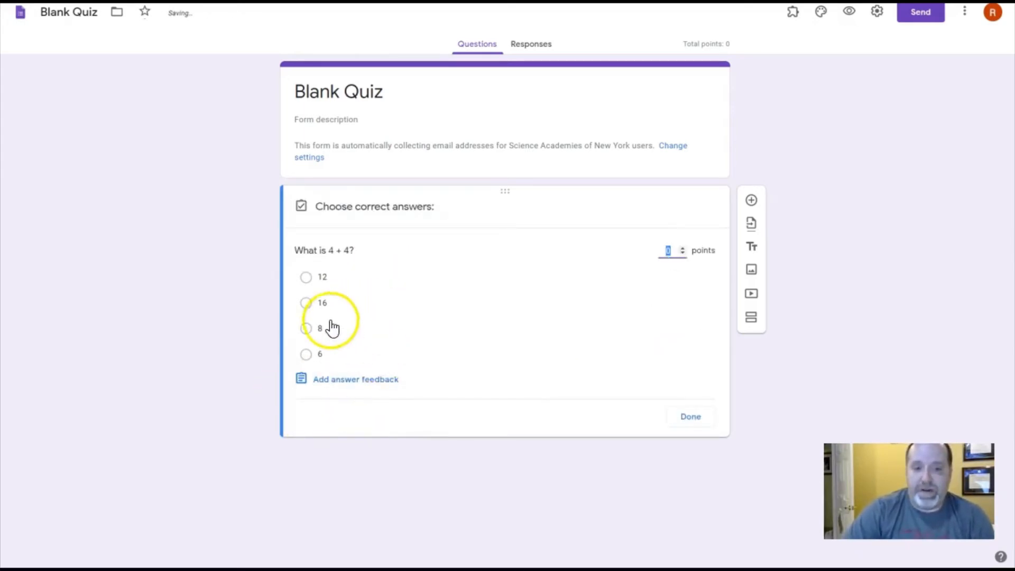
{"action": "left_click", "coordinate": [351, 329]}
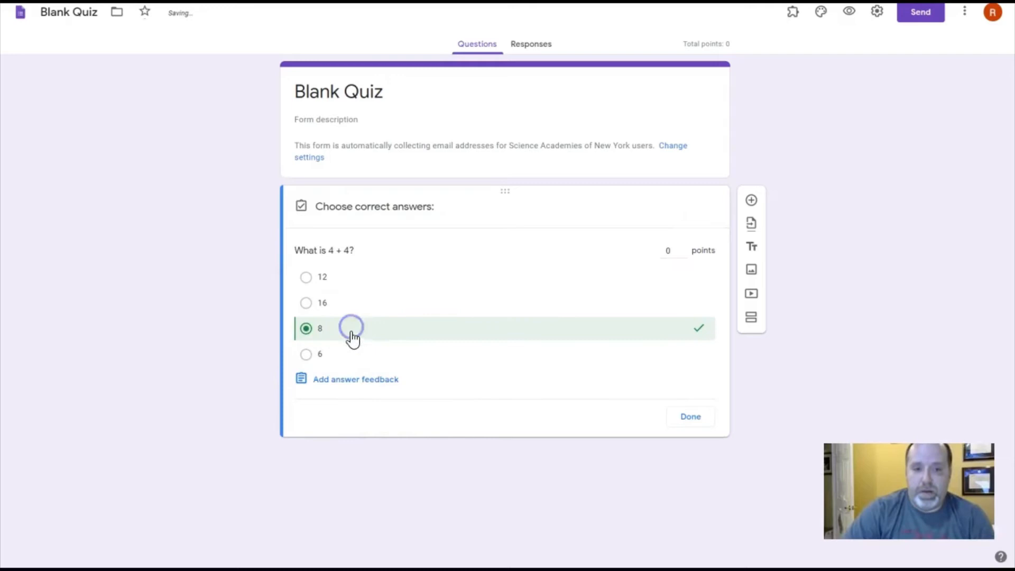
{"action": "left_click", "coordinate": [697, 419]}
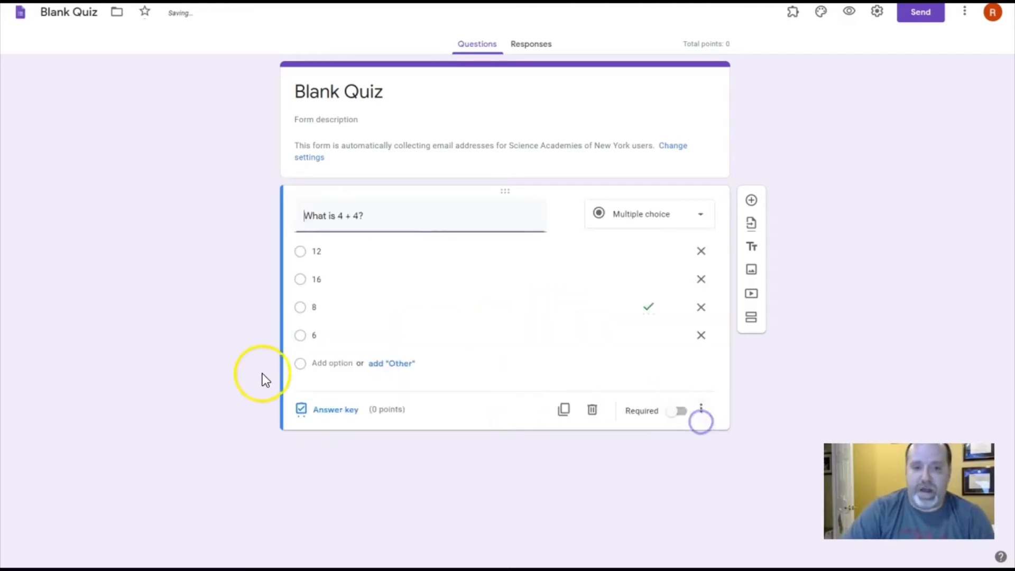
{"action": "left_click", "coordinate": [676, 411]}
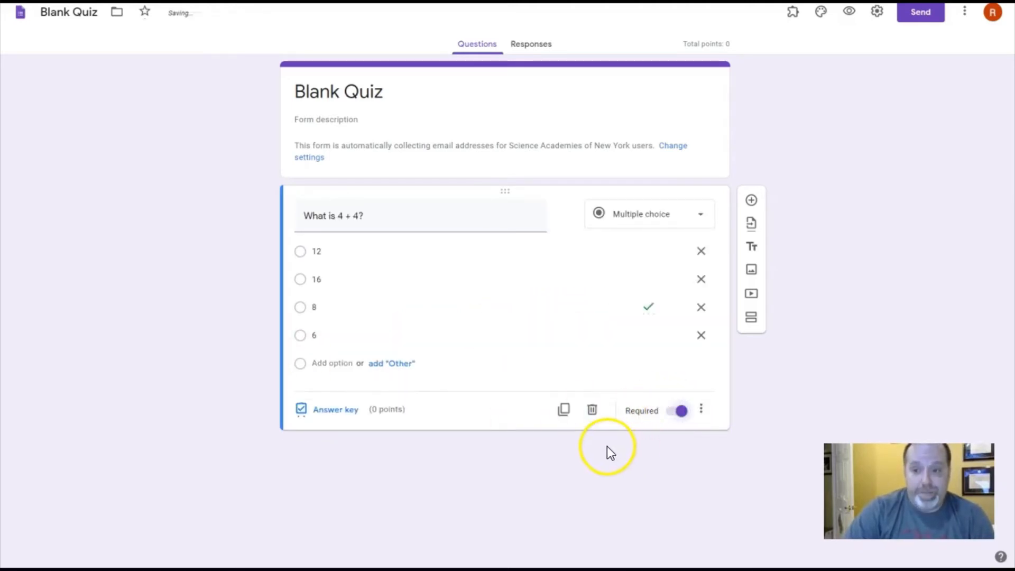
Step: Duplicate the 4 + 4 question and change the copy's text to "What is 8 + 4?"
{"action": "left_click", "coordinate": [563, 410]}
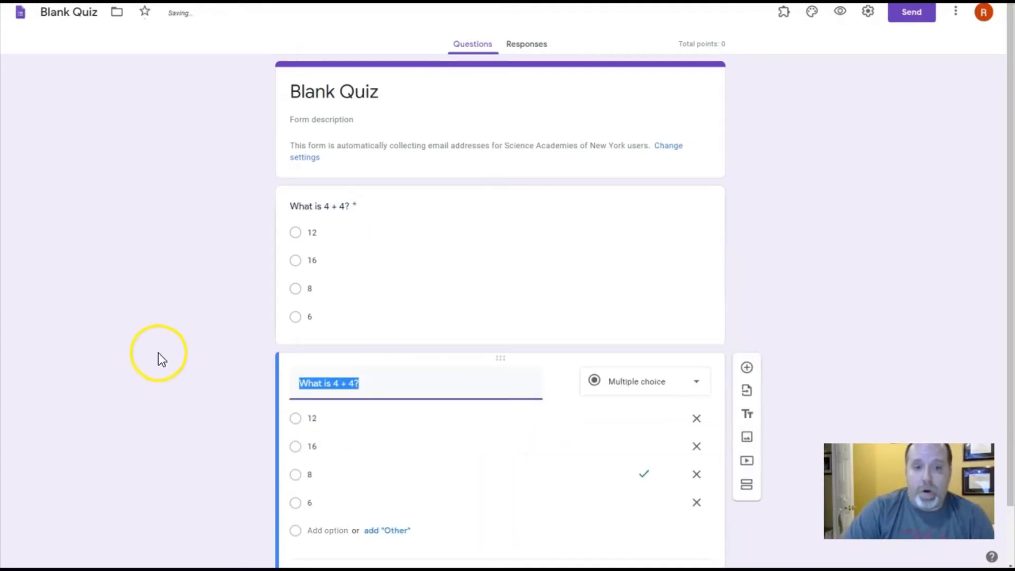
{"action": "left_click", "coordinate": [338, 387]}
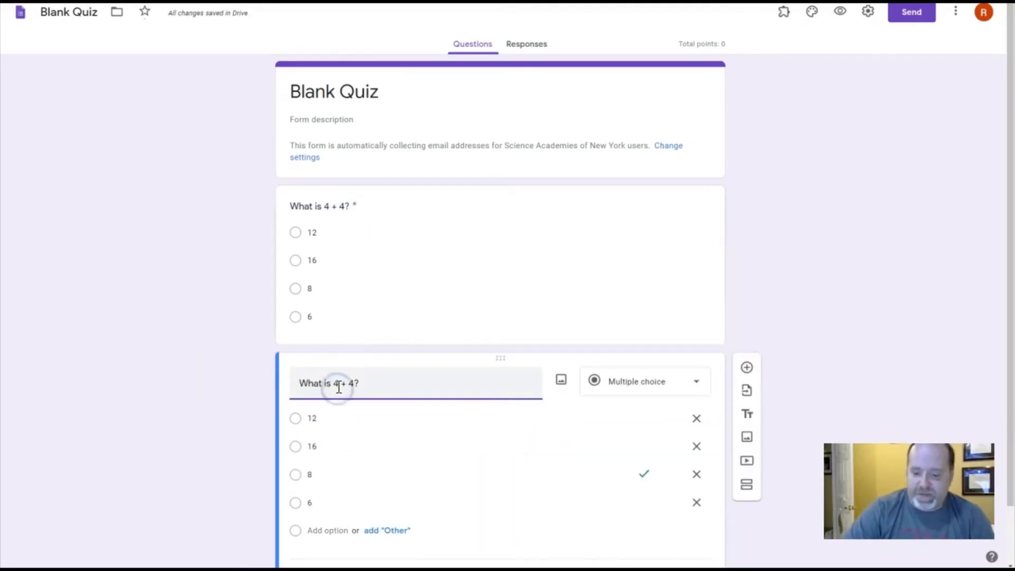
{"action": "key", "text": "BackSpace"}
{"action": "type", "text": "8"}
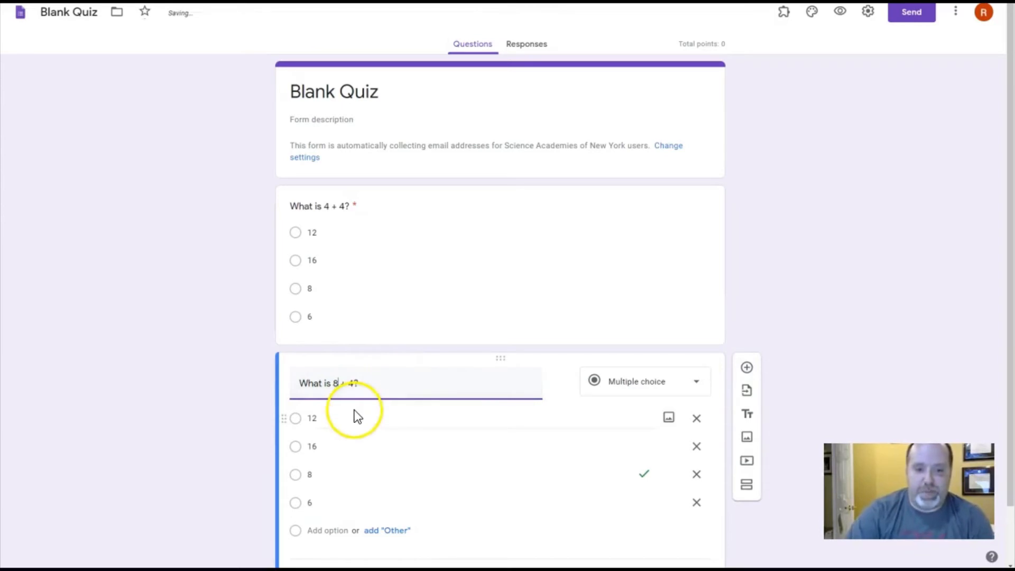
Step: Add 12 as a correct answer in the answer key of the 8 + 4 question
{"action": "scroll", "coordinate": [261, 491], "scroll_direction": "down", "scroll_amount": 1}
{"action": "left_click", "coordinate": [338, 507]}
{"action": "left_click", "coordinate": [301, 381]}
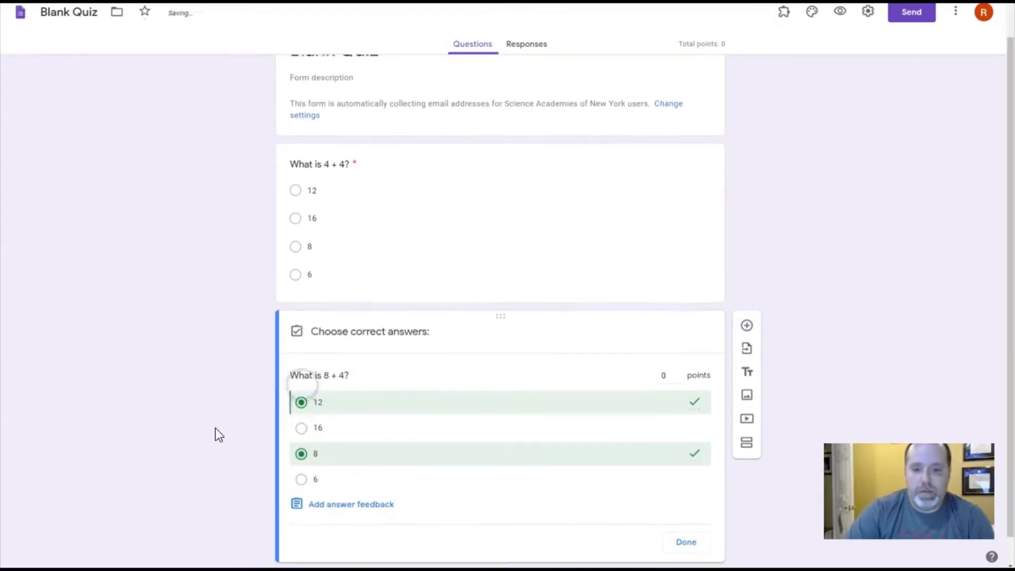
{"action": "left_click", "coordinate": [689, 532]}
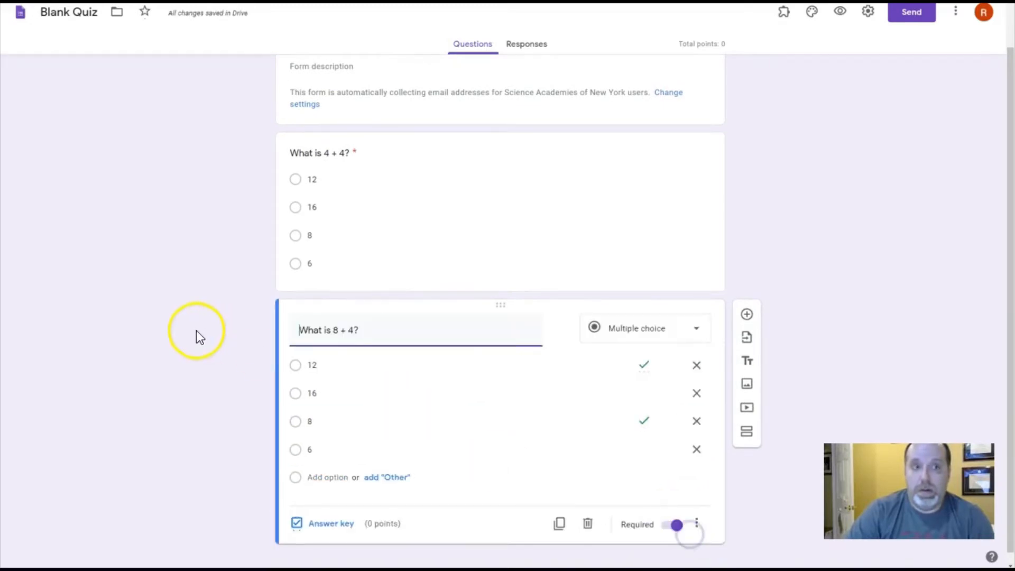
Step: Duplicate the 8 + 4 question and replace the copy's text with "Can you tell me how you would solve this question (4 +5)6?"
{"action": "left_click", "coordinate": [559, 513]}
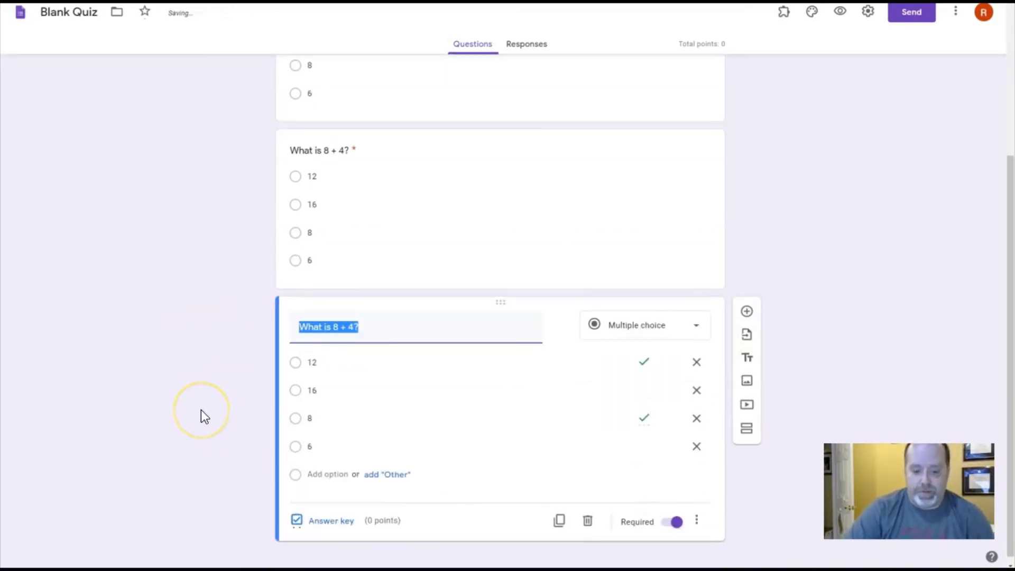
{"action": "type", "text": "Can you tell me how "}
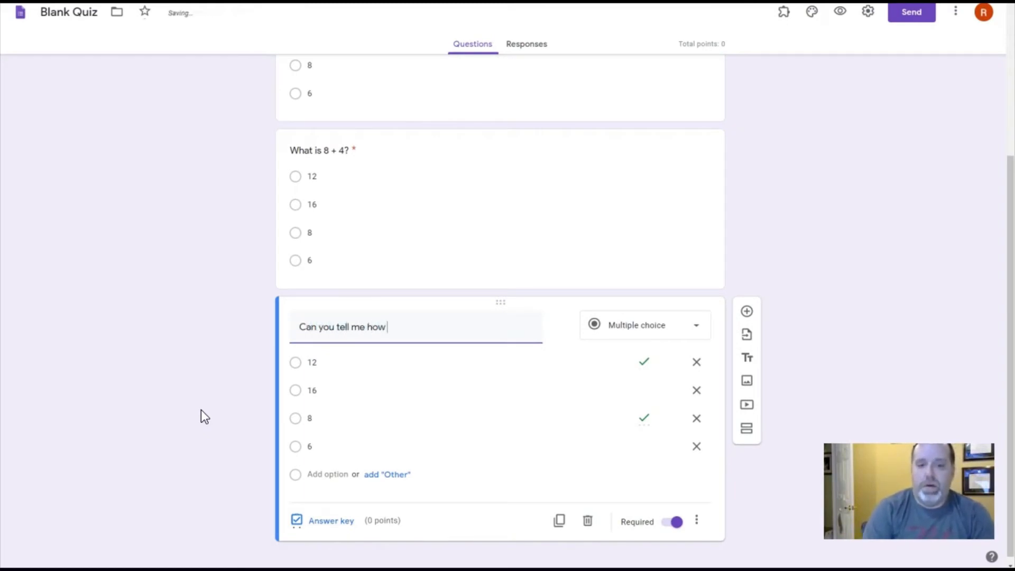
{"action": "type", "text": "you "}
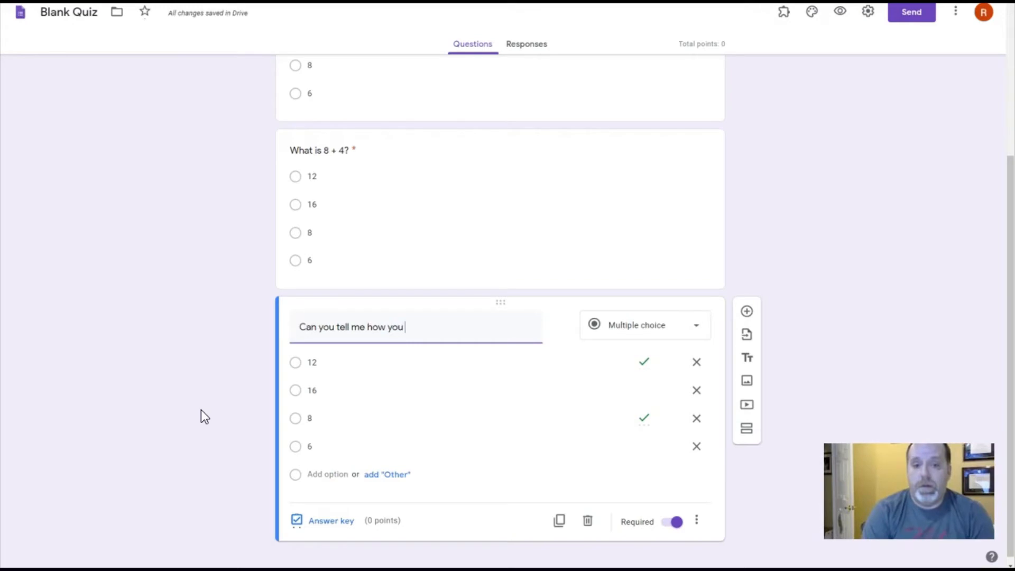
{"action": "type", "text": "would solve this question (4"}
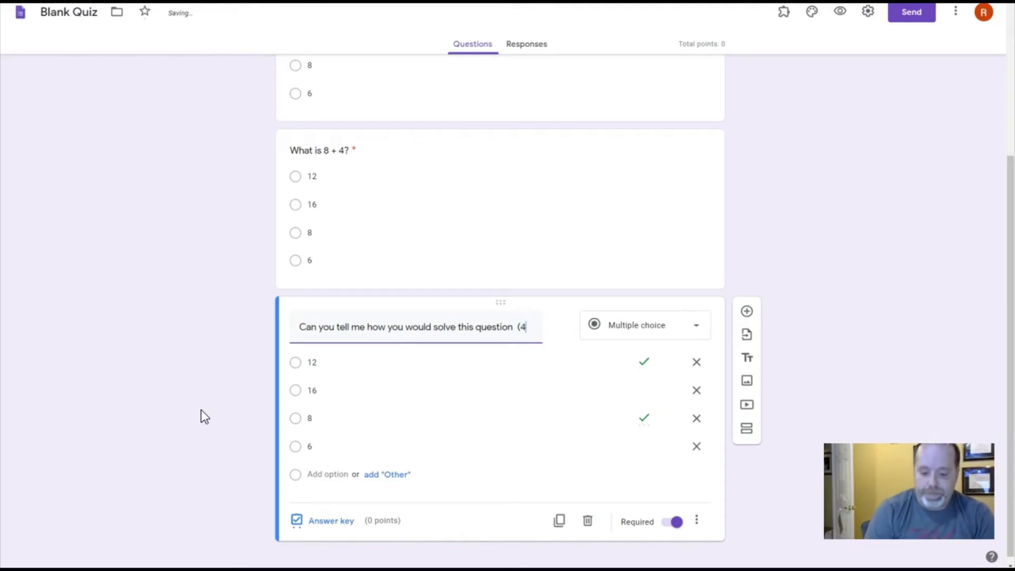
{"action": "type", "text": " +5"}
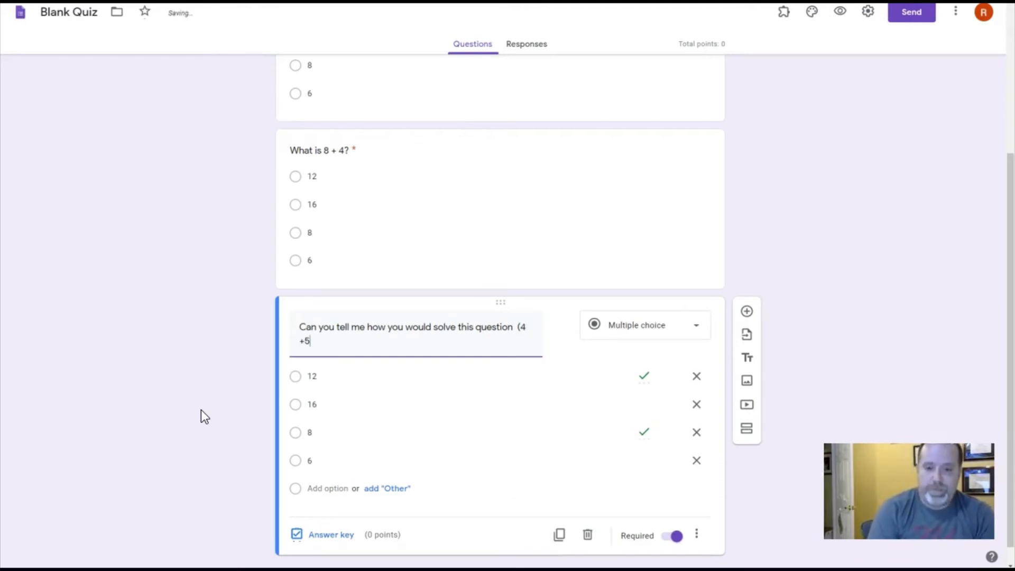
{"action": "type", "text": ")"}
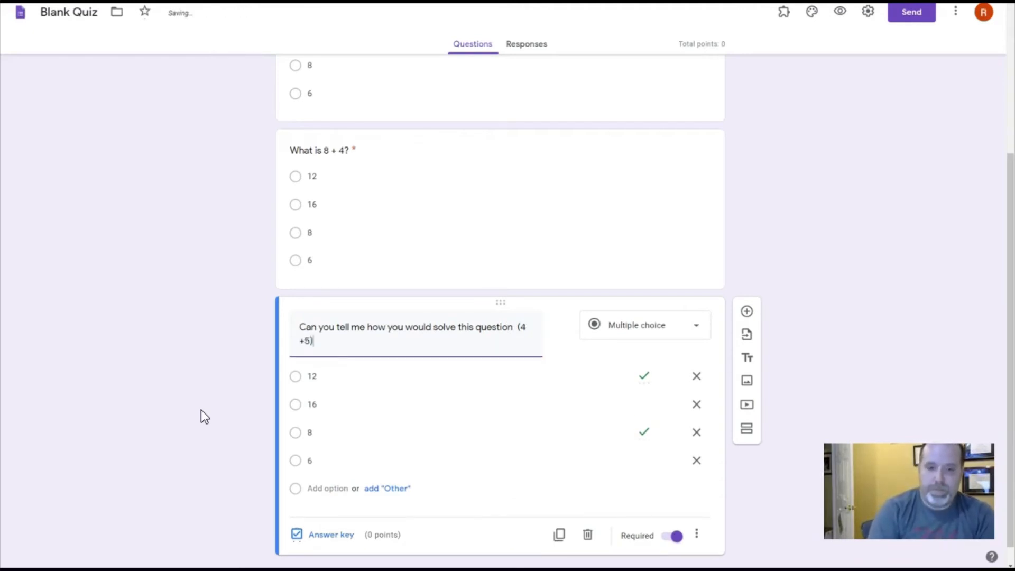
{"action": "type", "text": "6?"}
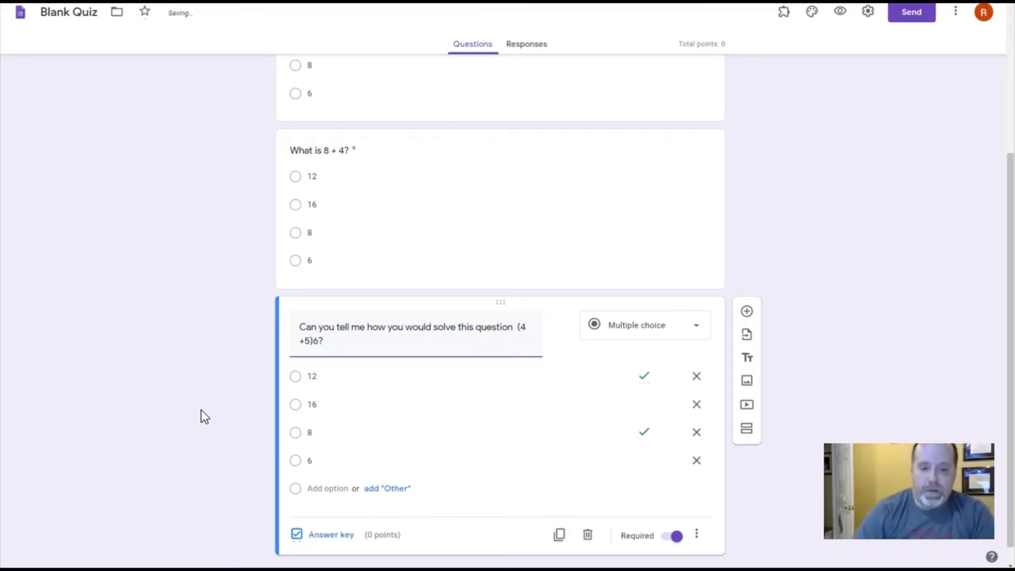
Step: Reword the (4 +5)6 question to end with "in words?" and change its type to Paragraph
{"action": "key", "text": "BackSpace"}
{"action": "key", "text": "BackSpace"}
{"action": "type", "text": "in words"}
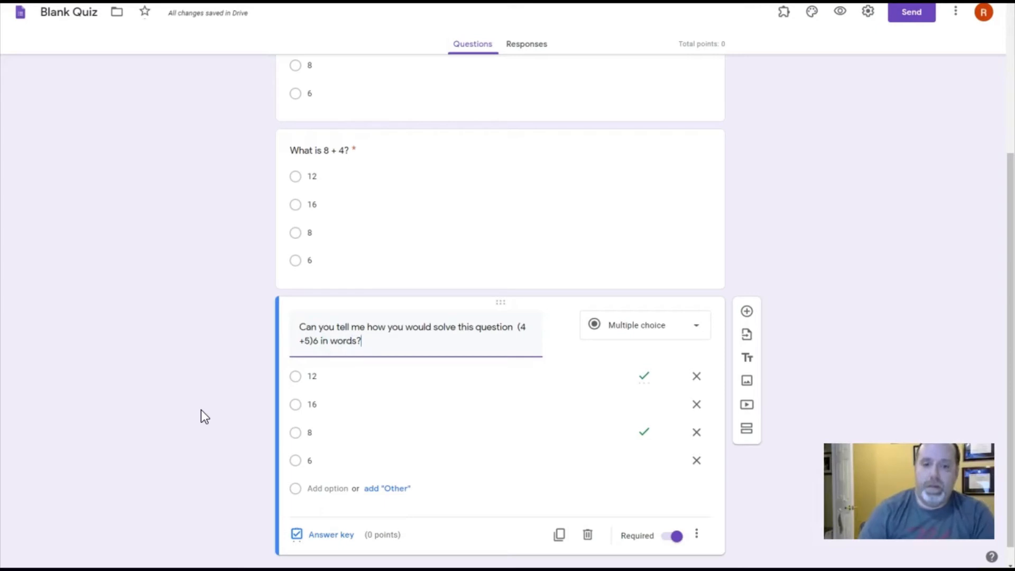
{"action": "left_click", "coordinate": [613, 322]}
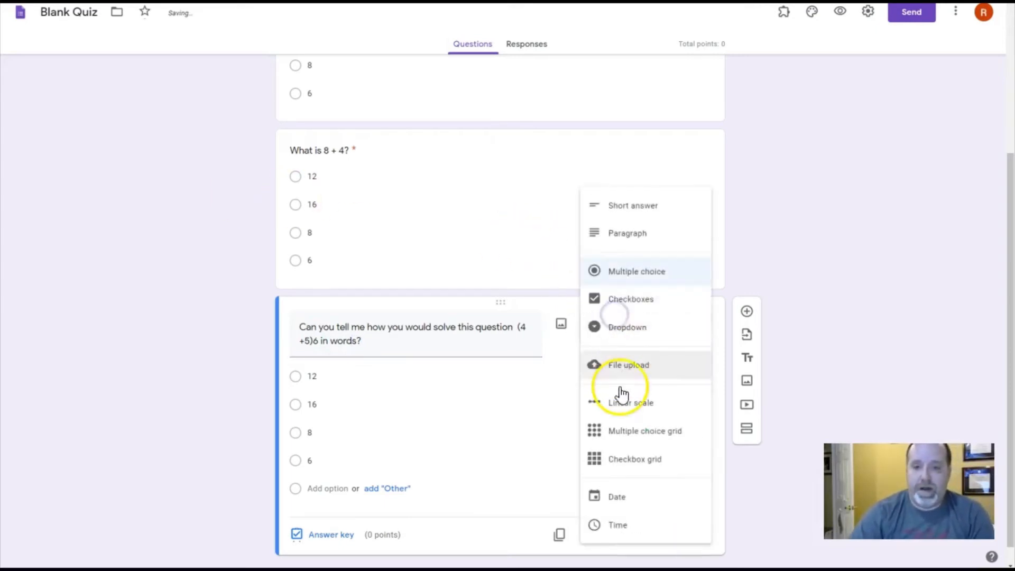
{"action": "left_click", "coordinate": [628, 233]}
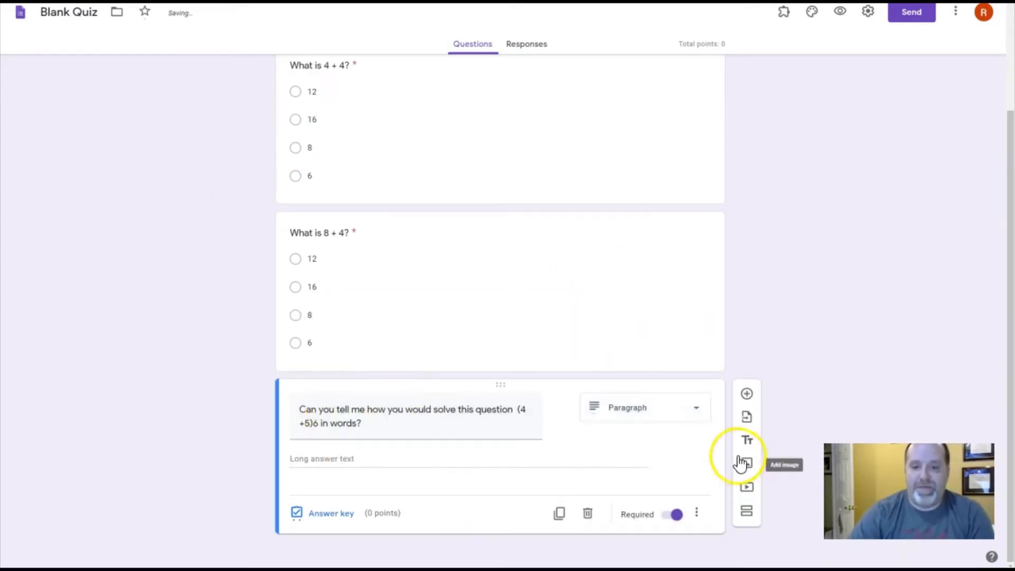
Step: Set the point value of the (4 +5)6 paragraph question to 5 points
{"action": "left_click", "coordinate": [312, 514]}
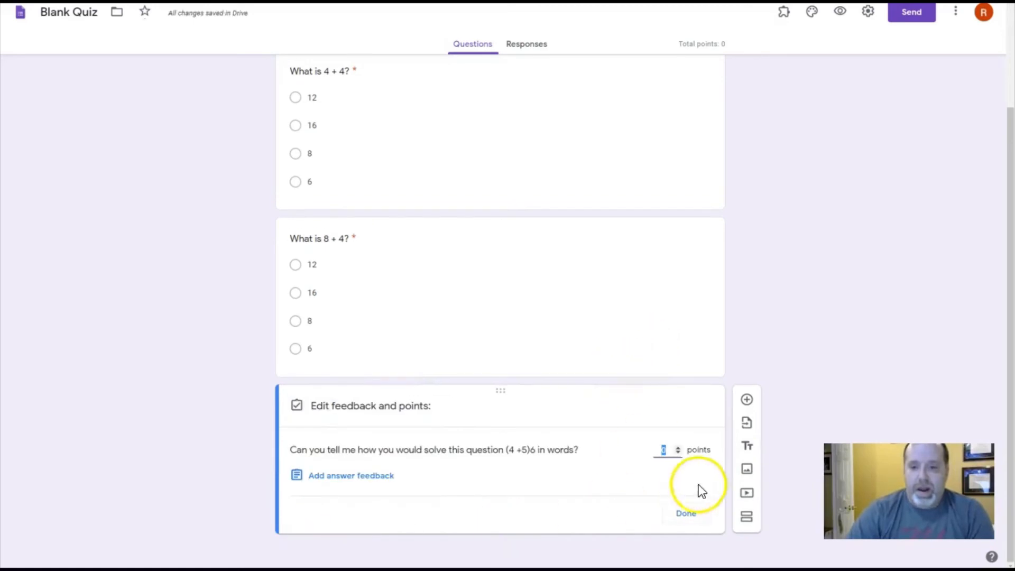
{"action": "double_click", "coordinate": [679, 449]}
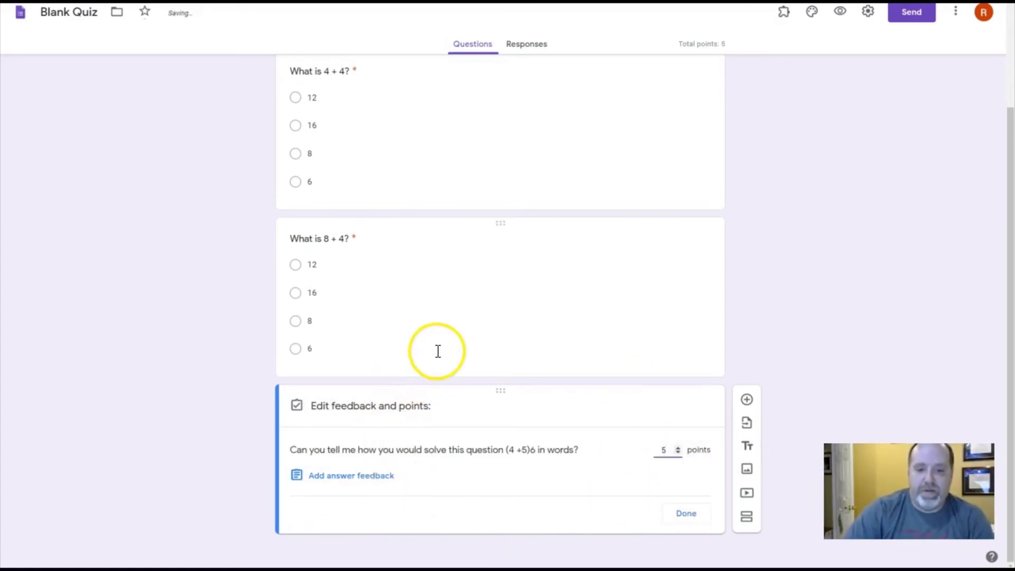
{"action": "left_click", "coordinate": [358, 477]}
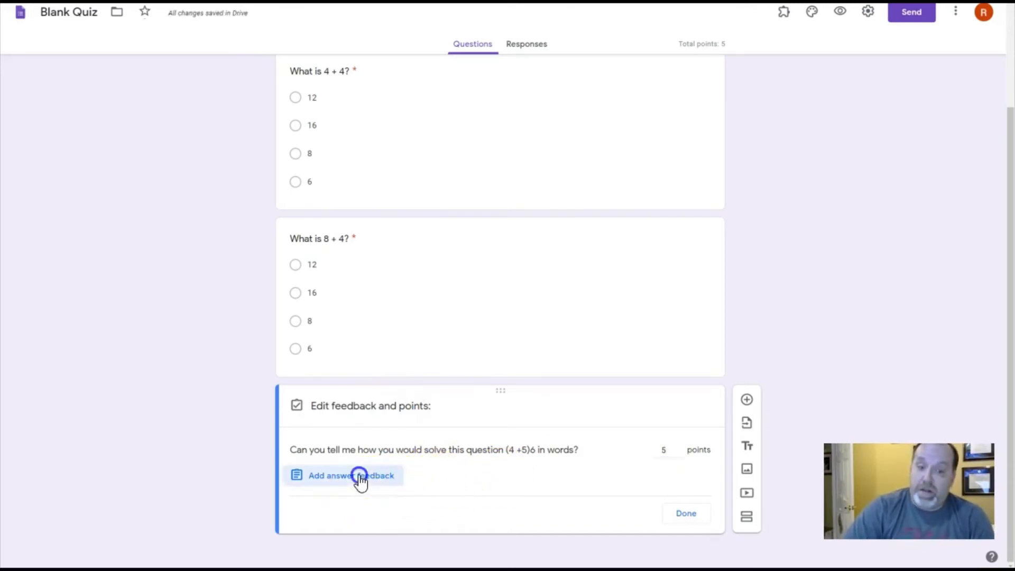
{"action": "left_click", "coordinate": [589, 149]}
{"action": "left_click", "coordinate": [347, 474]}
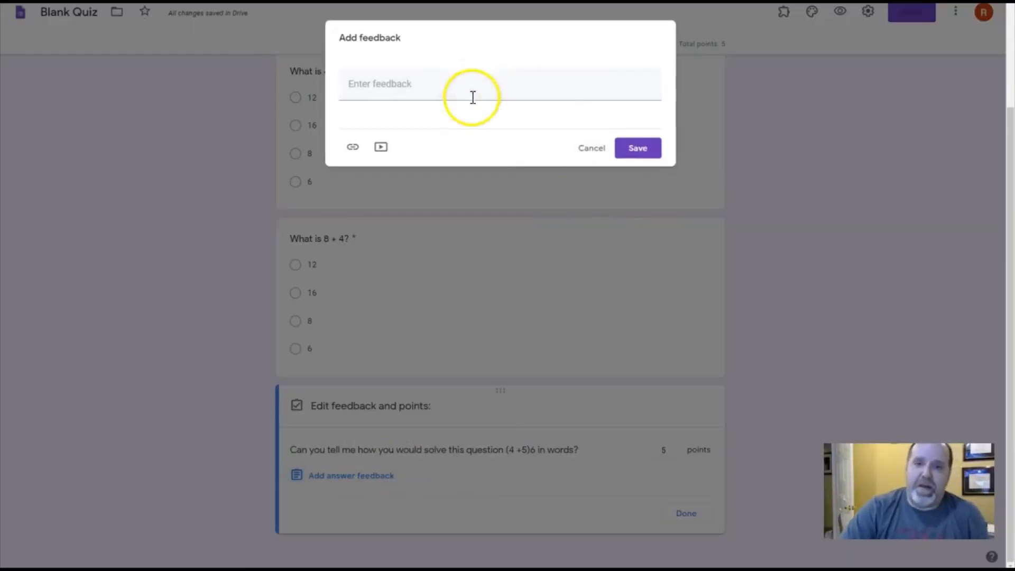
{"action": "left_click", "coordinate": [602, 153]}
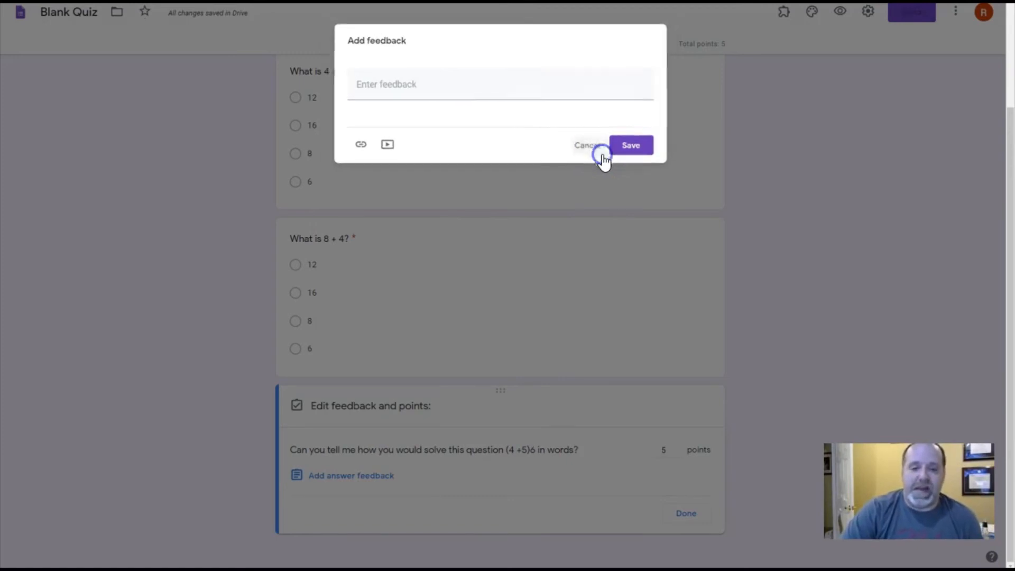
Step: Remove 8 from the correct answers of the 8 + 4 question and set its value to 2 points
{"action": "left_click", "coordinate": [351, 317]}
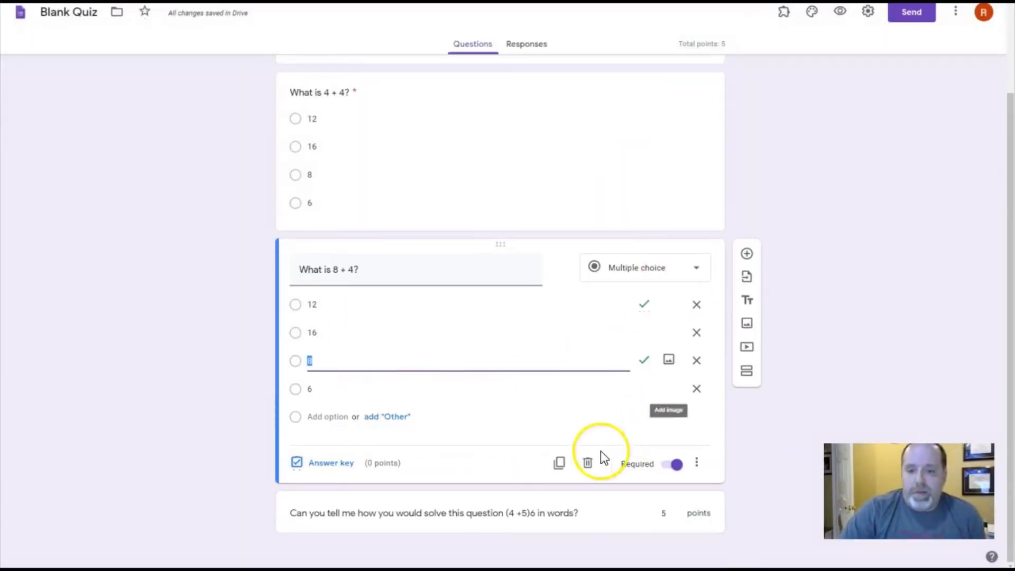
{"action": "left_click", "coordinate": [359, 470]}
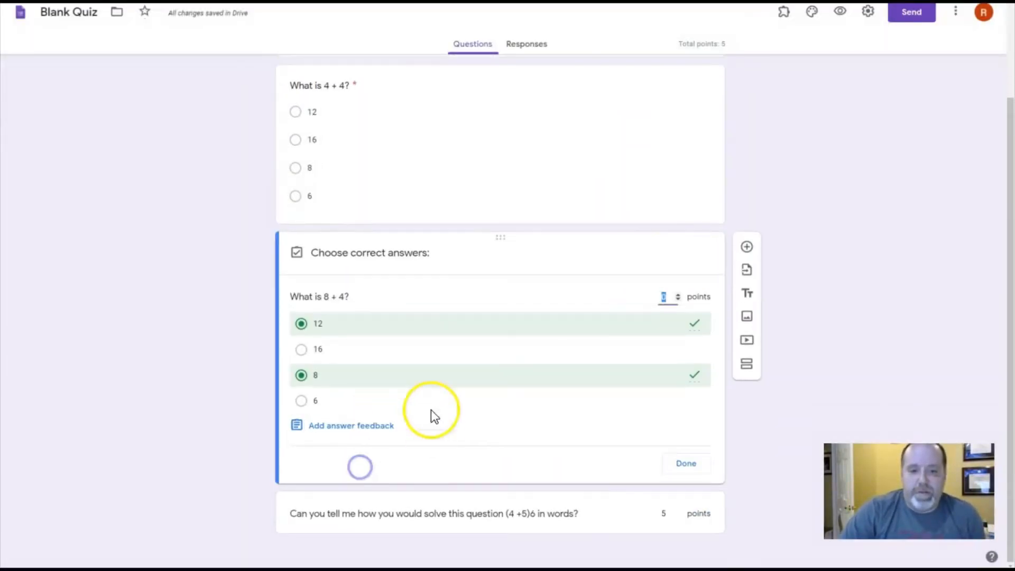
{"action": "left_click", "coordinate": [657, 374]}
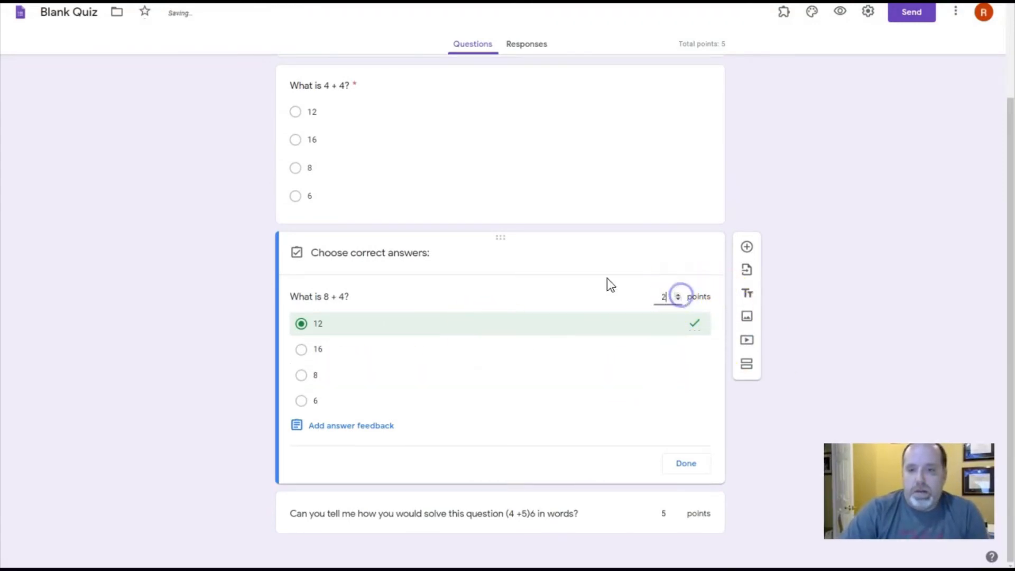
Step: Set the point value of the 4 + 4 question to 2 points in its answer key
{"action": "scroll", "coordinate": [607, 284], "scroll_direction": "up", "scroll_amount": 3}
{"action": "left_click", "coordinate": [444, 272]}
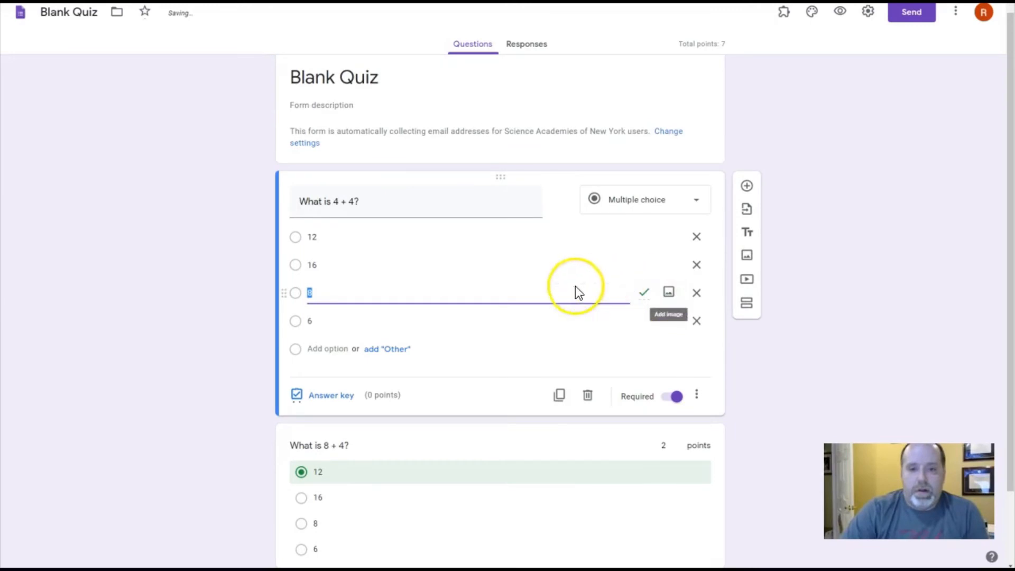
{"action": "left_click", "coordinate": [331, 395]}
{"action": "left_click", "coordinate": [679, 233]}
{"action": "left_click", "coordinate": [679, 233]}
{"action": "left_click", "coordinate": [247, 286]}
{"action": "scroll", "coordinate": [134, 302], "scroll_direction": "down", "scroll_amount": 2}
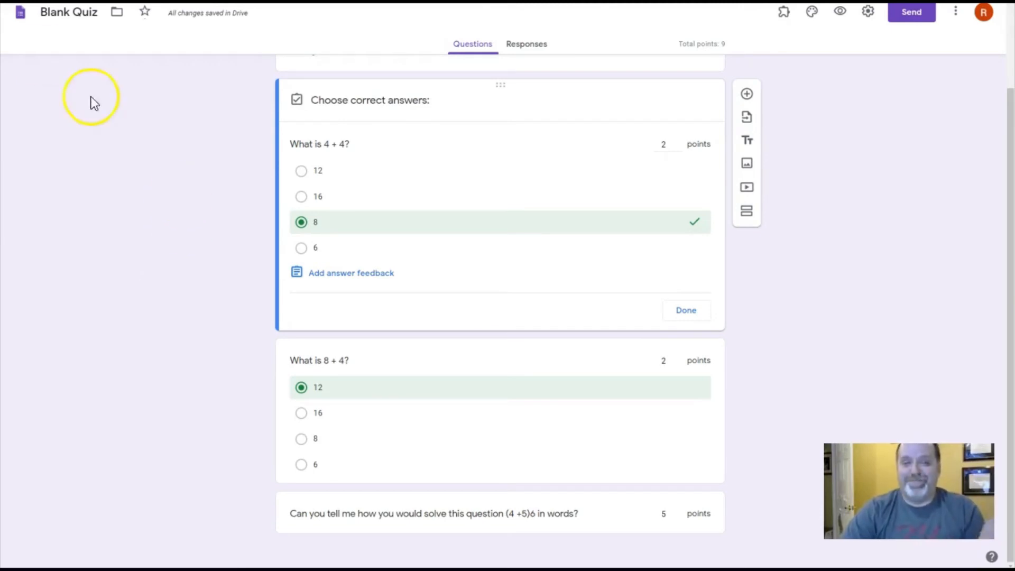
Step: Review the summary of the quiz responses and open the individual response view
{"action": "scroll", "coordinate": [487, 32], "scroll_direction": "up", "scroll_amount": 2}
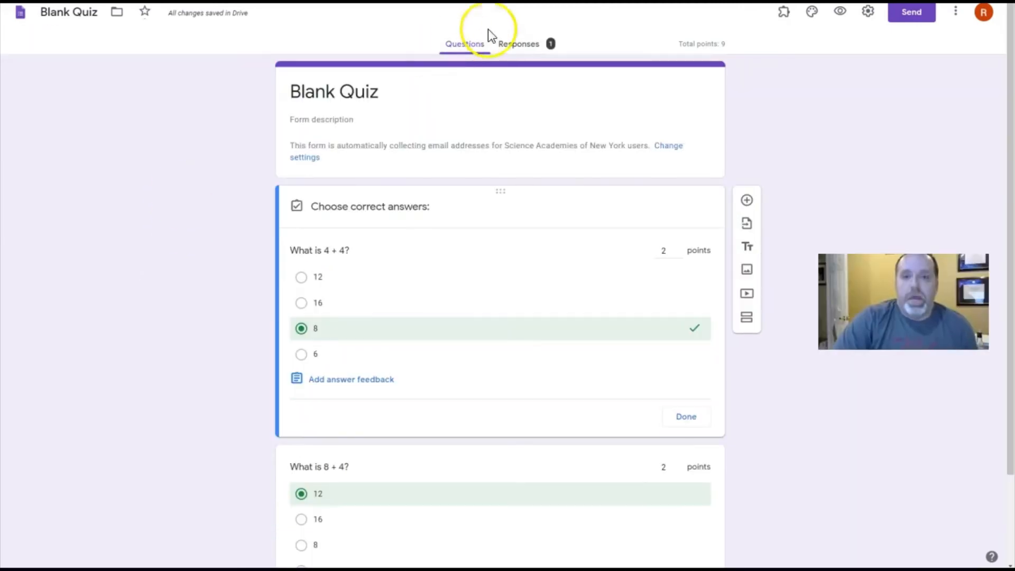
{"action": "left_click", "coordinate": [525, 47]}
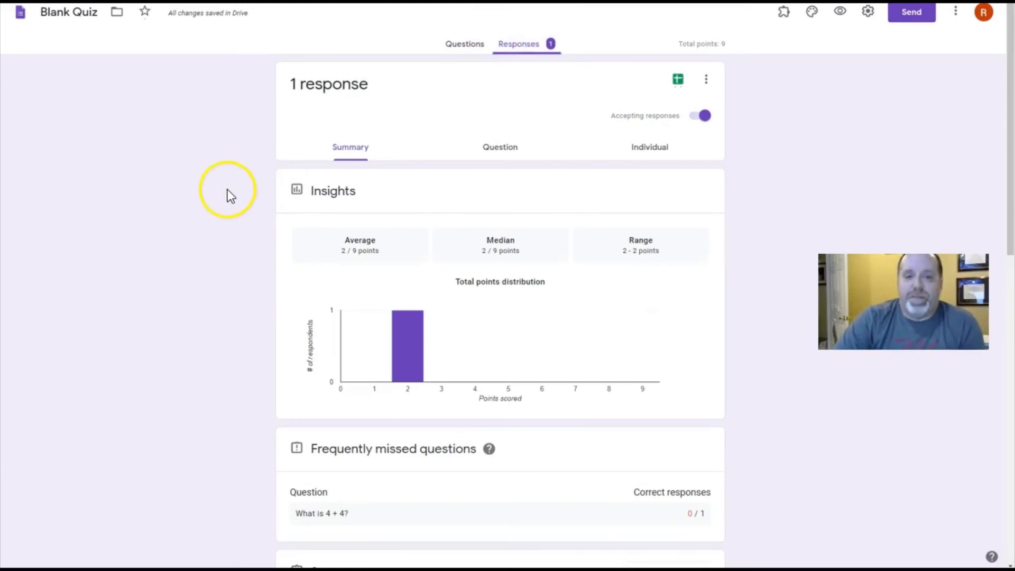
{"action": "scroll", "coordinate": [193, 278], "scroll_direction": "down", "scroll_amount": 1}
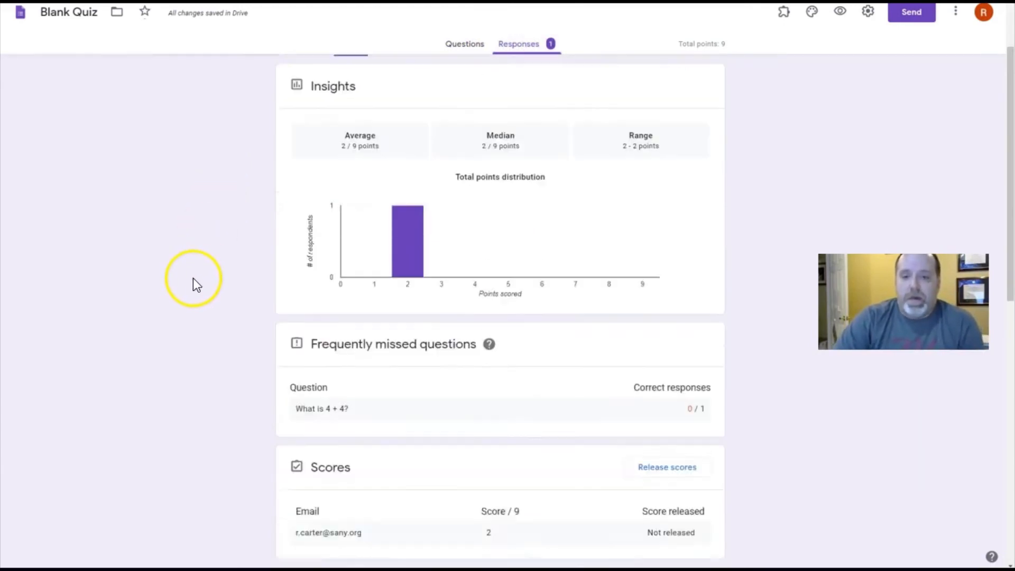
{"action": "scroll", "coordinate": [386, 295], "scroll_direction": "up", "scroll_amount": 2}
{"action": "left_click", "coordinate": [641, 142]}
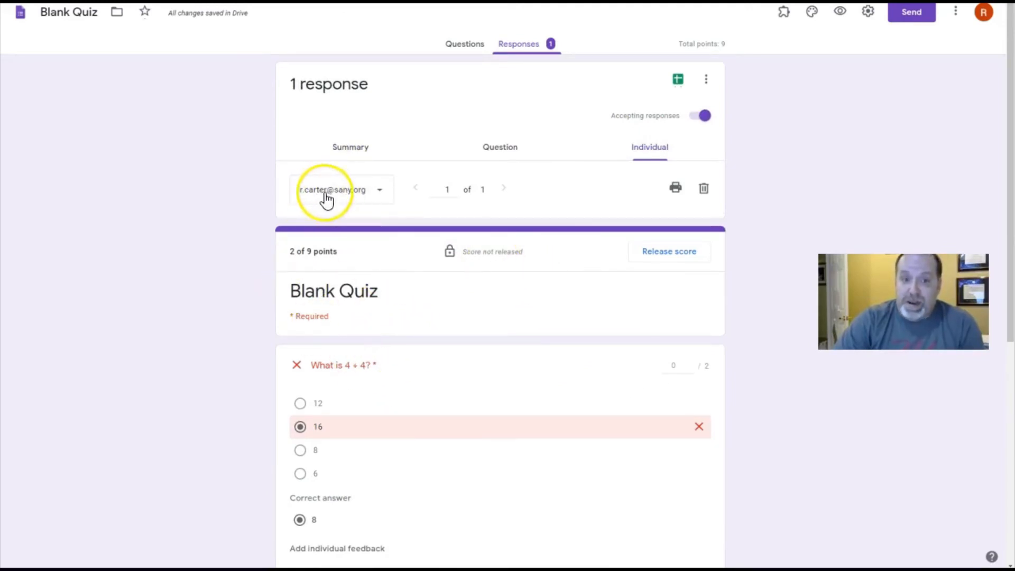
Step: Award 5 points to the respondent's written answer for the (4 +5)6 question
{"action": "scroll", "coordinate": [230, 361], "scroll_direction": "down", "scroll_amount": 7}
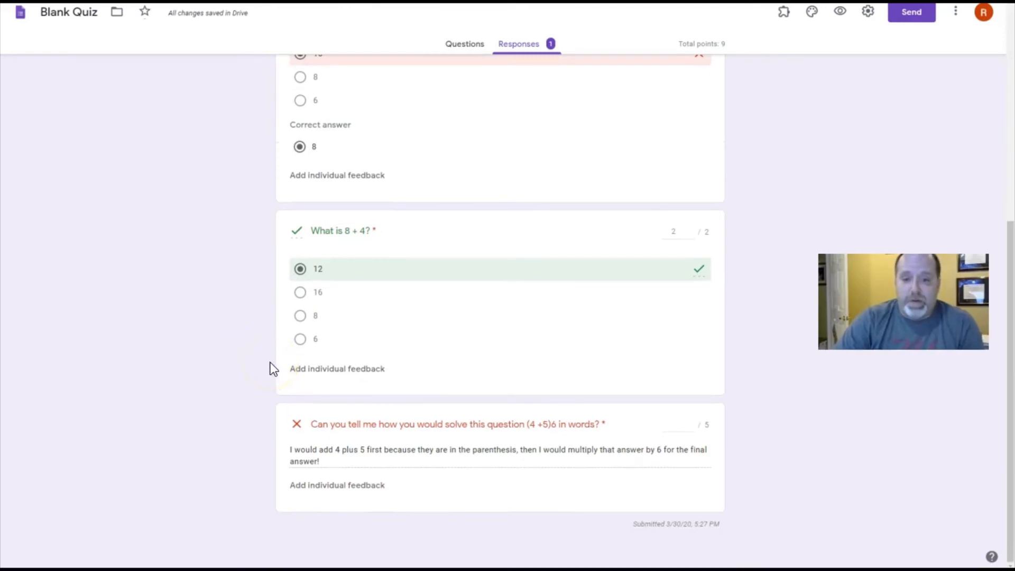
{"action": "left_click", "coordinate": [396, 447]}
{"action": "left_click", "coordinate": [678, 423]}
{"action": "left_click", "coordinate": [689, 421]}
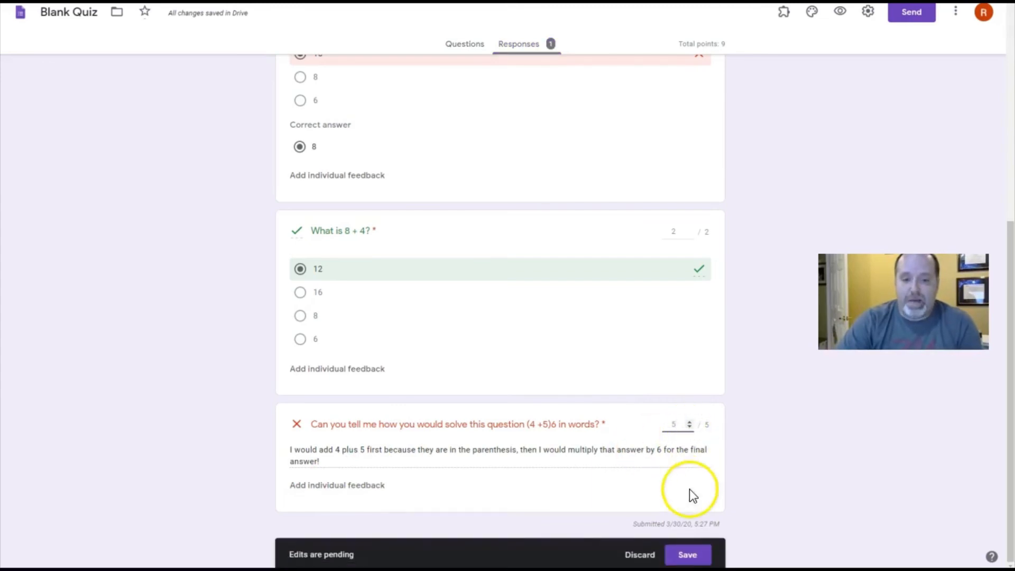
Step: Add the individual feedback "Great answer!" to the written answer for the (4 +5)6 question
{"action": "left_click", "coordinate": [326, 496]}
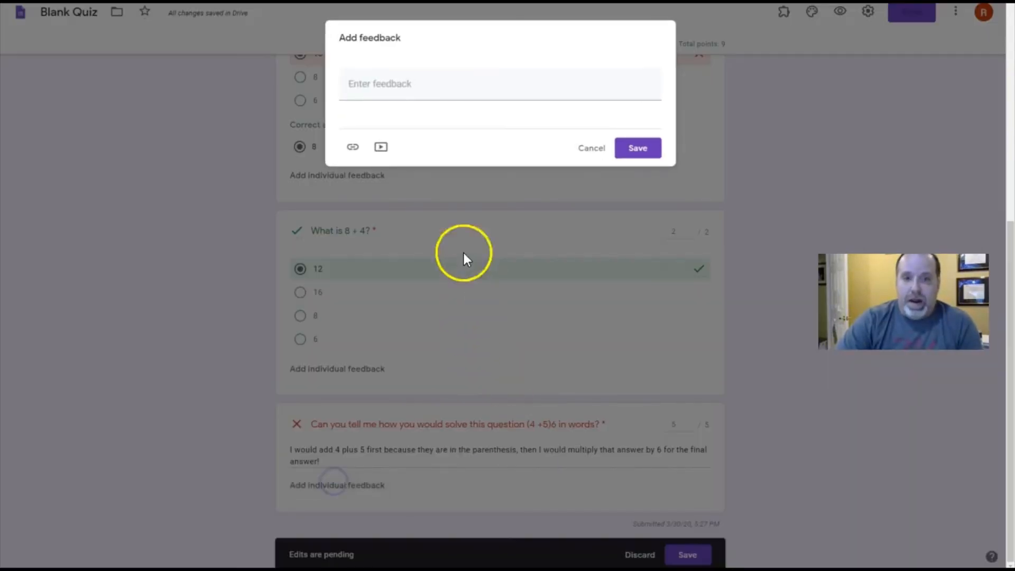
{"action": "left_click", "coordinate": [427, 83]}
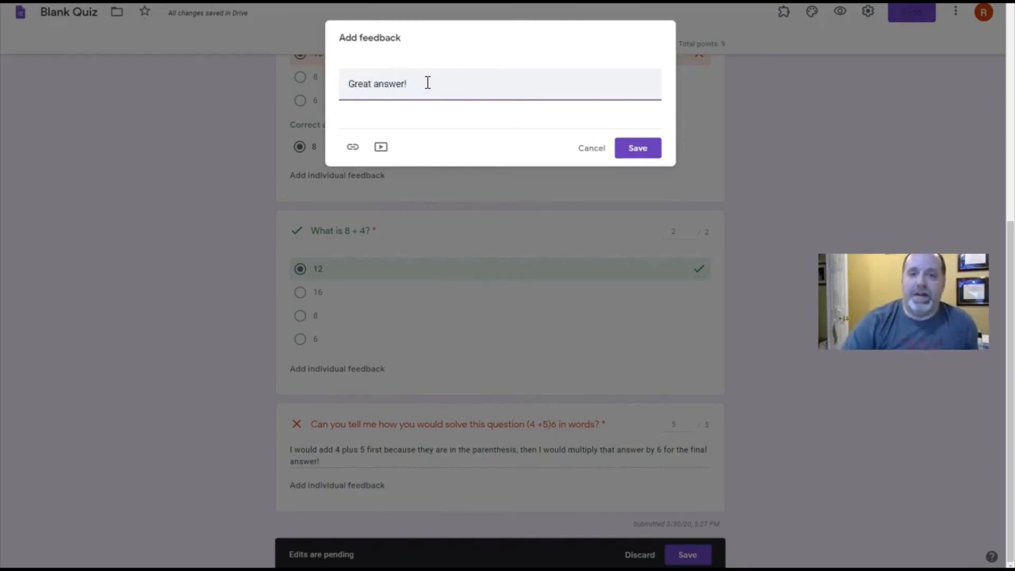
{"action": "left_click", "coordinate": [637, 148]}
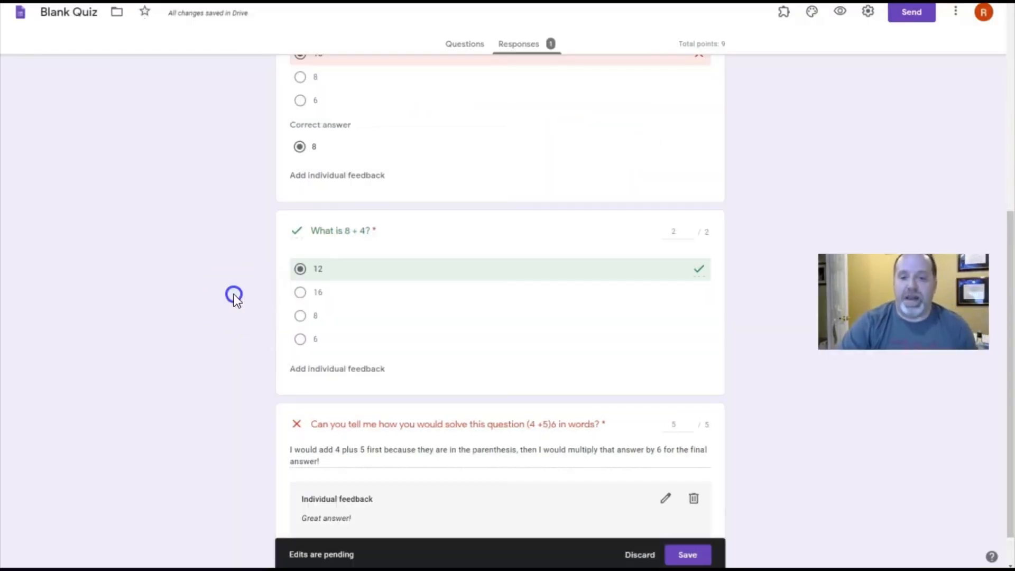
{"action": "scroll", "coordinate": [197, 338], "scroll_direction": "up", "scroll_amount": 7}
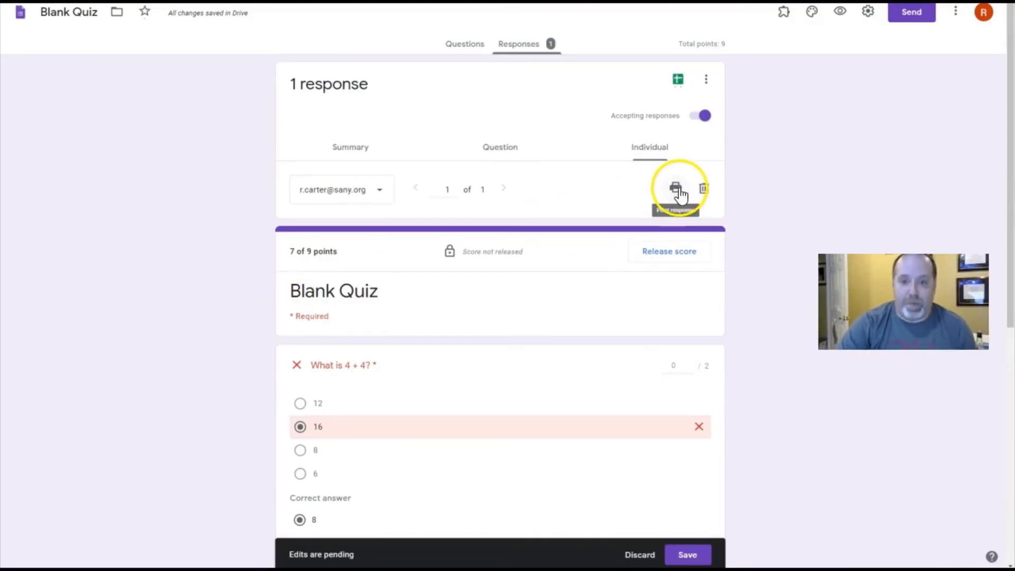
{"action": "left_click", "coordinate": [346, 154]}
{"action": "left_click", "coordinate": [353, 147]}
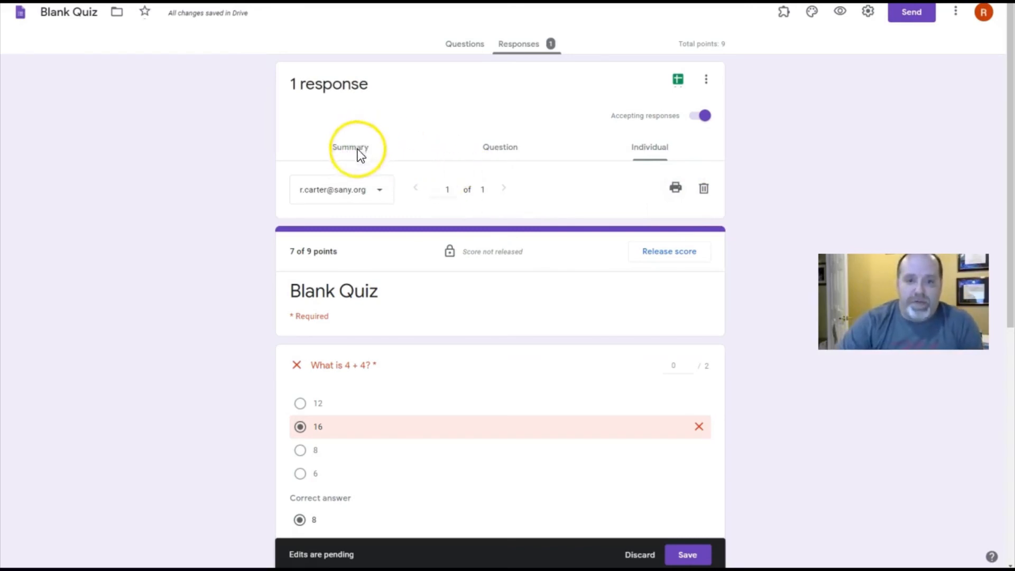
{"action": "left_click", "coordinate": [491, 147]}
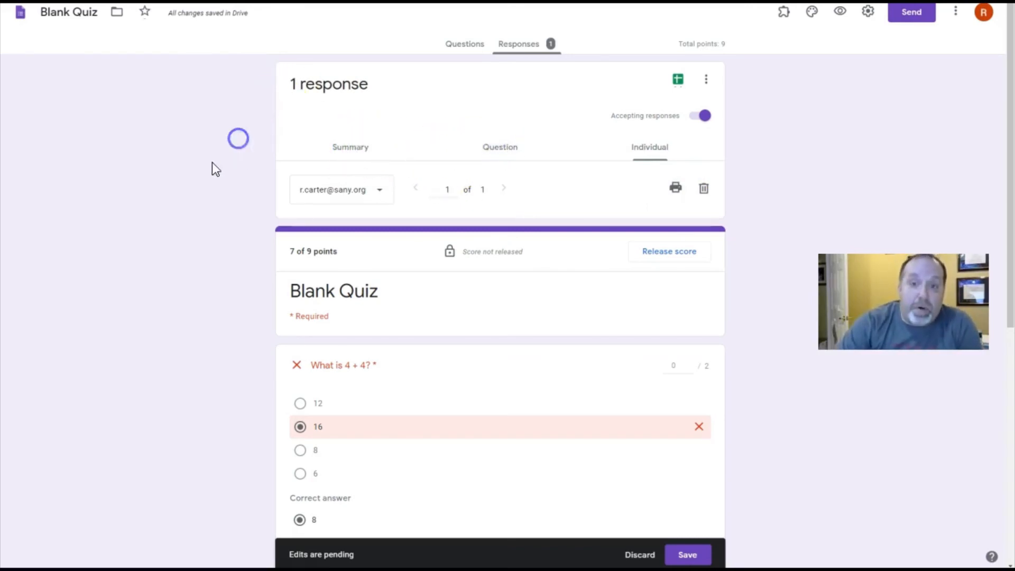
{"action": "scroll", "coordinate": [592, 166], "scroll_direction": "down", "scroll_amount": 7}
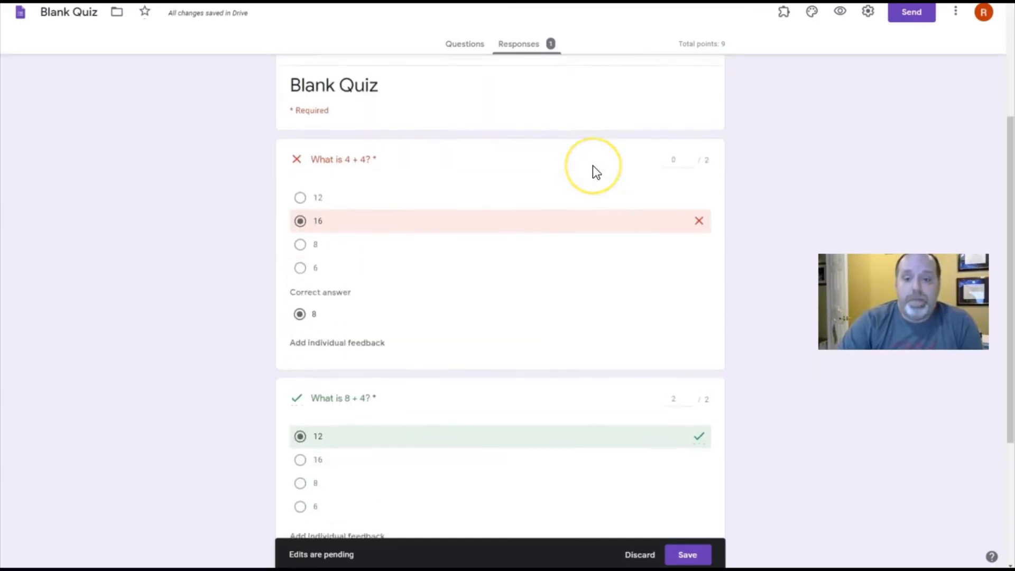
{"action": "scroll", "coordinate": [724, 141], "scroll_direction": "up", "scroll_amount": 5}
{"action": "scroll", "coordinate": [710, 158], "scroll_direction": "up", "scroll_amount": 4}
Step: Stop the quiz from accepting responses and re-enable accepting responses
{"action": "left_click", "coordinate": [695, 115]}
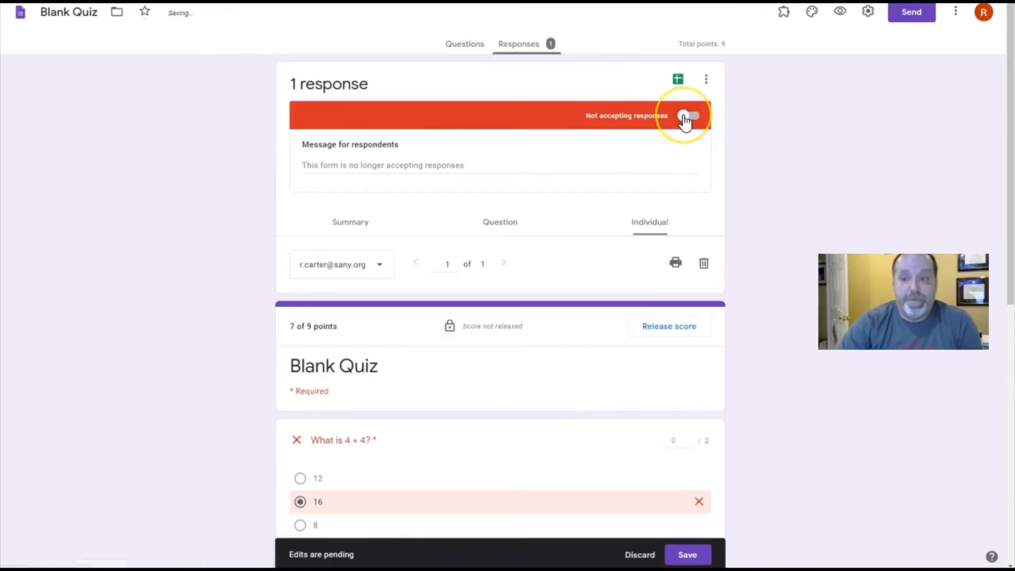
{"action": "left_click", "coordinate": [684, 116]}
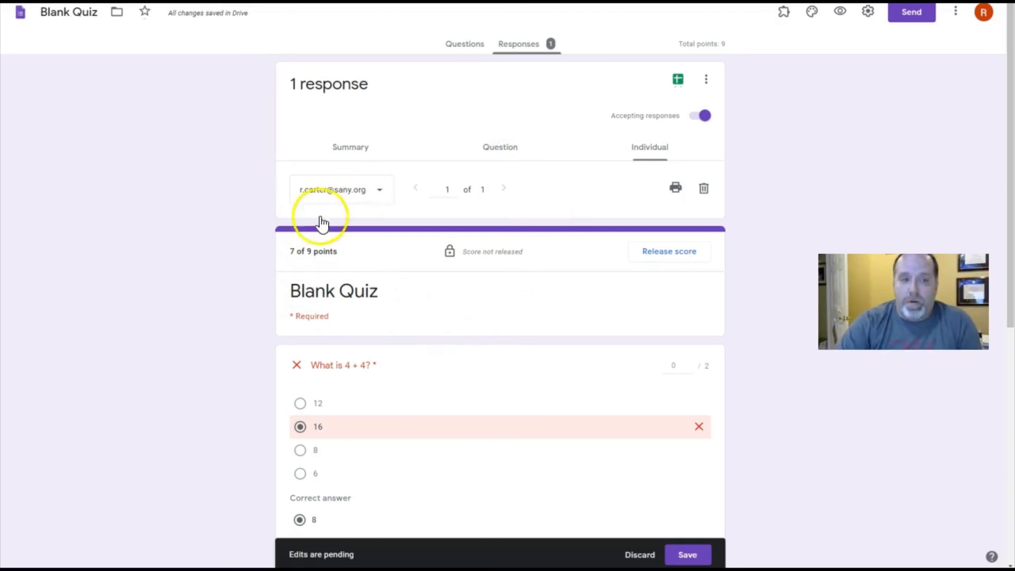
Step: Release the scores by email to all respondents with the message "Great"
{"action": "left_click", "coordinate": [663, 254]}
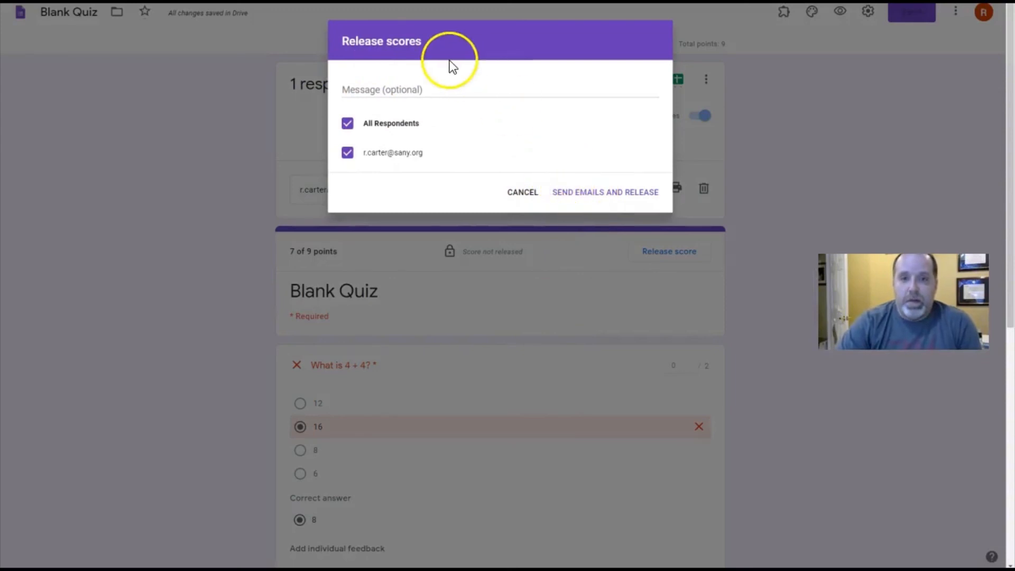
{"action": "left_click", "coordinate": [446, 88]}
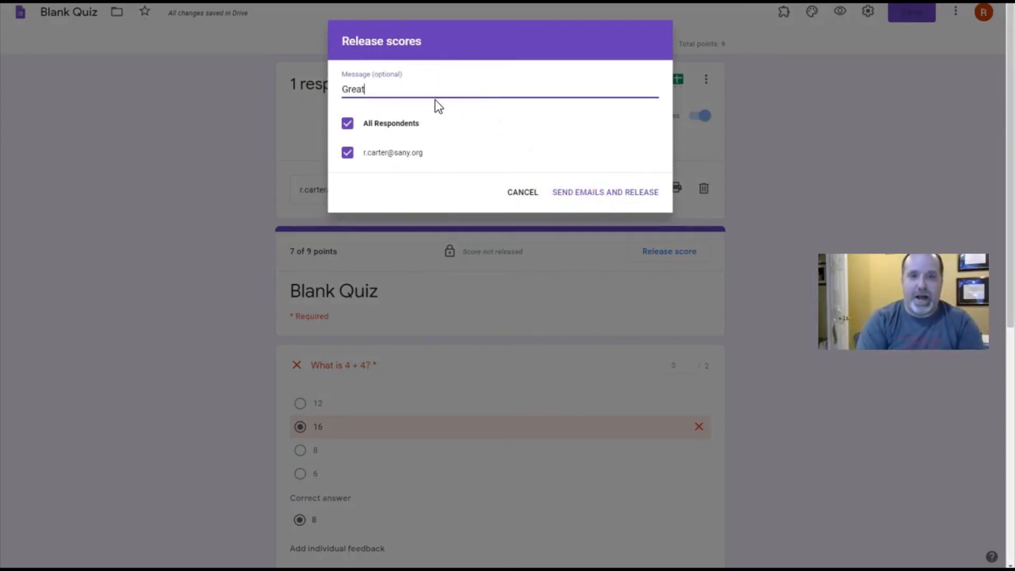
{"action": "left_click", "coordinate": [586, 192]}
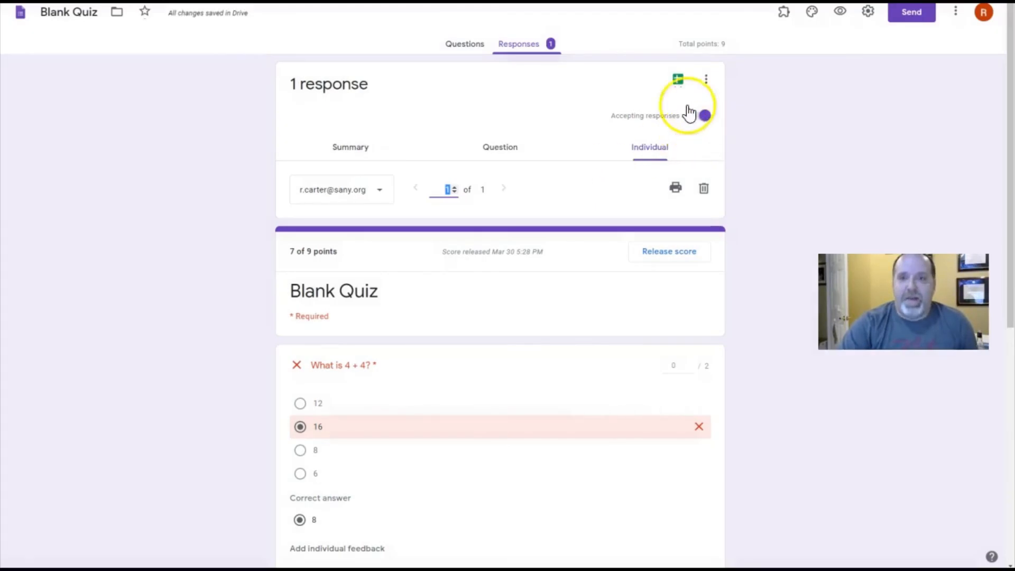
Step: Link the quiz responses to a spreadsheet and open it in Google Sheets to view the recorded answers
{"action": "left_click", "coordinate": [678, 80]}
{"action": "left_click", "coordinate": [637, 158]}
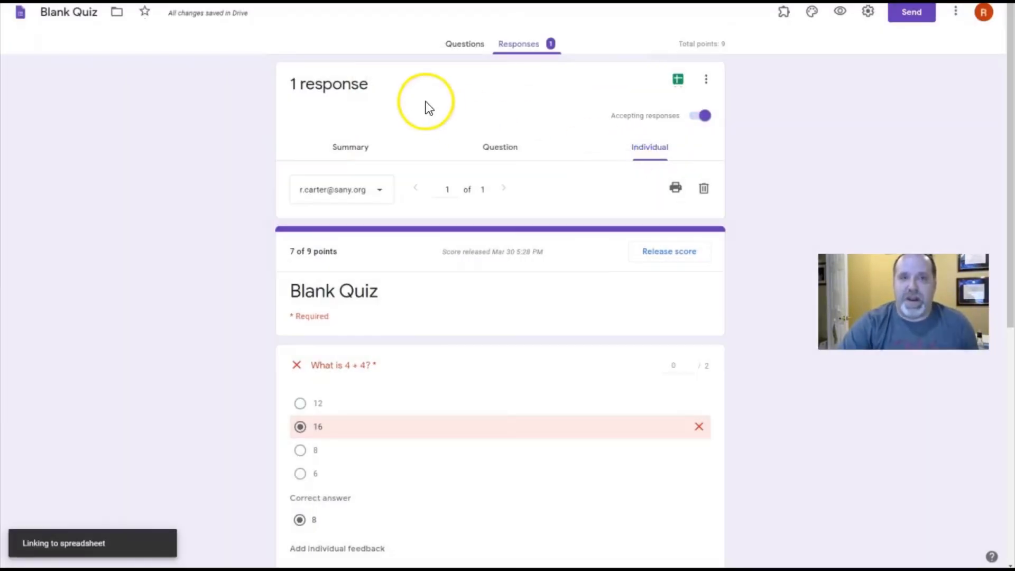
{"action": "left_click", "coordinate": [678, 82]}
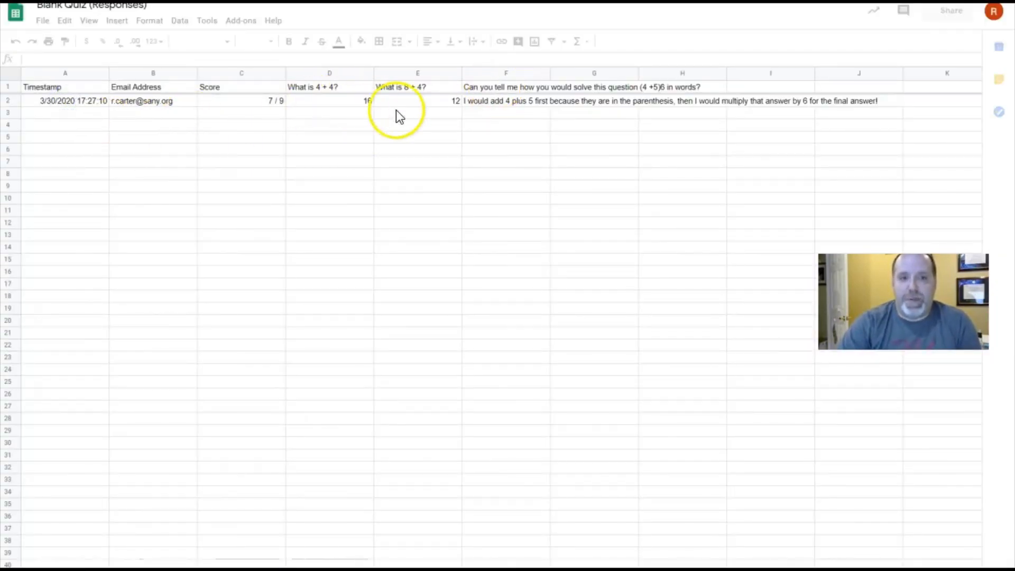
{"action": "left_click", "coordinate": [248, 101]}
{"action": "left_click", "coordinate": [798, 114]}
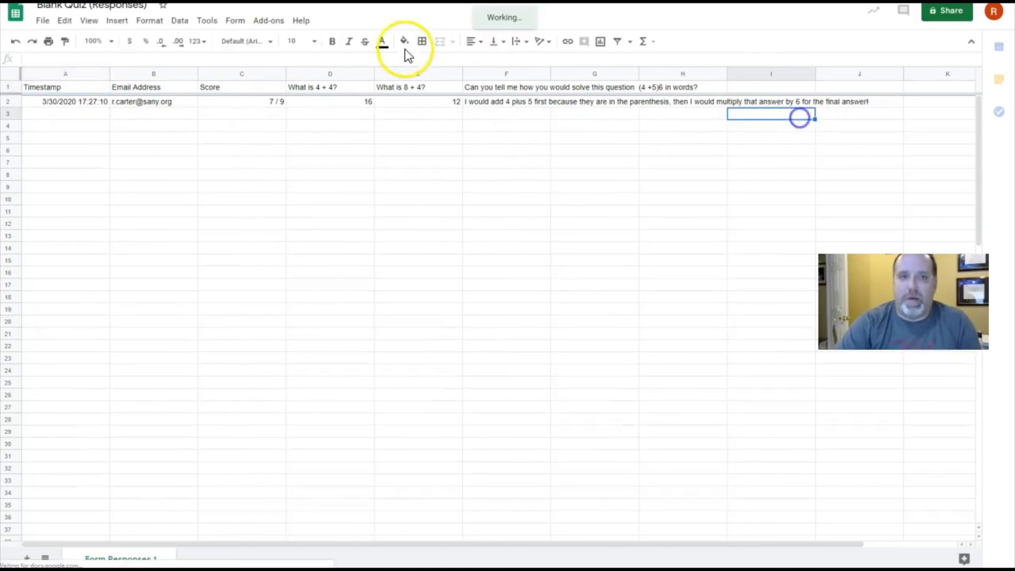